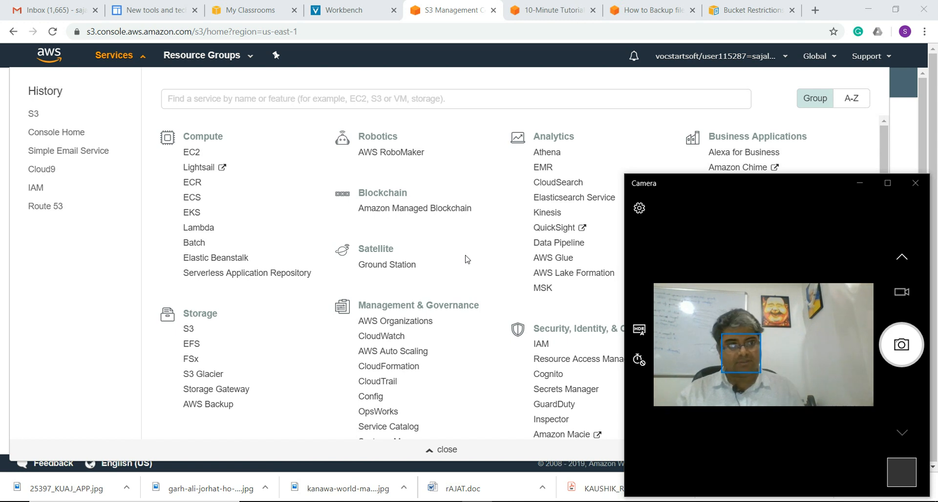
- Open the S3 bucket list and review the existing bucket's summary of properties, permissions and management settings
click(859, 183)
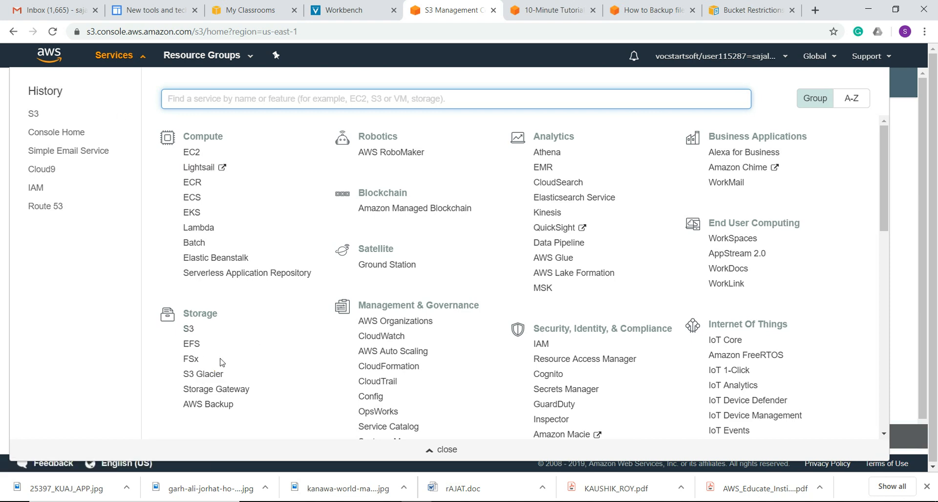
click(188, 330)
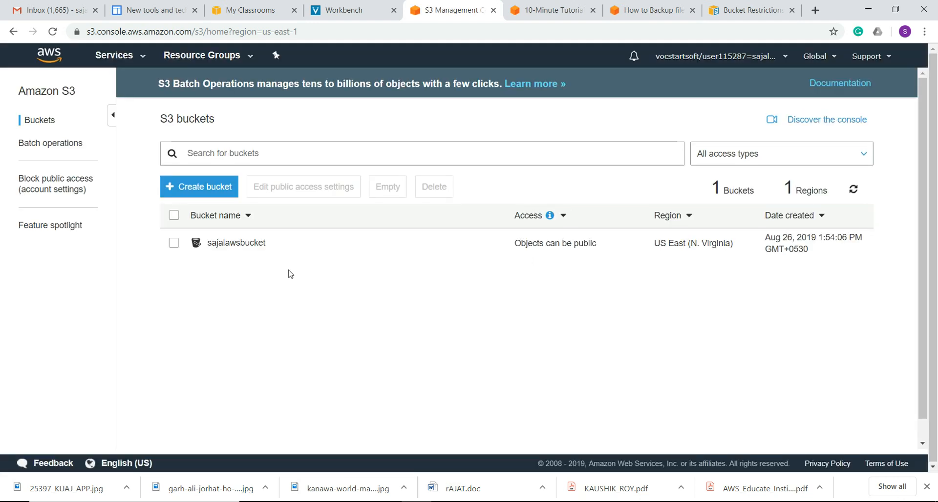
click(174, 244)
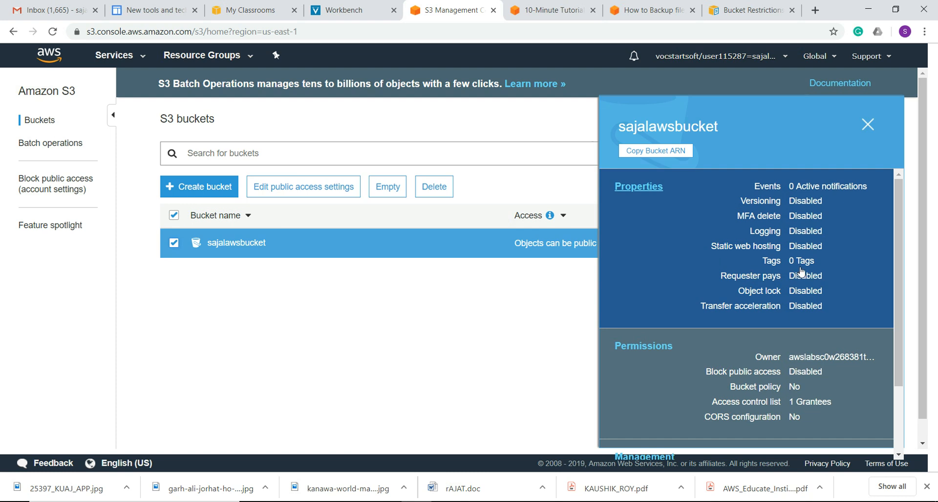
scroll(838, 385, down, 2)
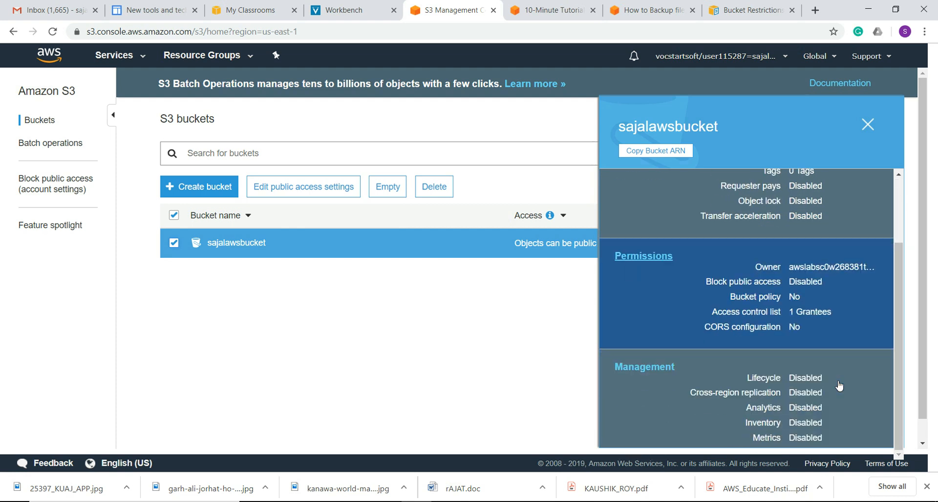
scroll(838, 385, up, 2)
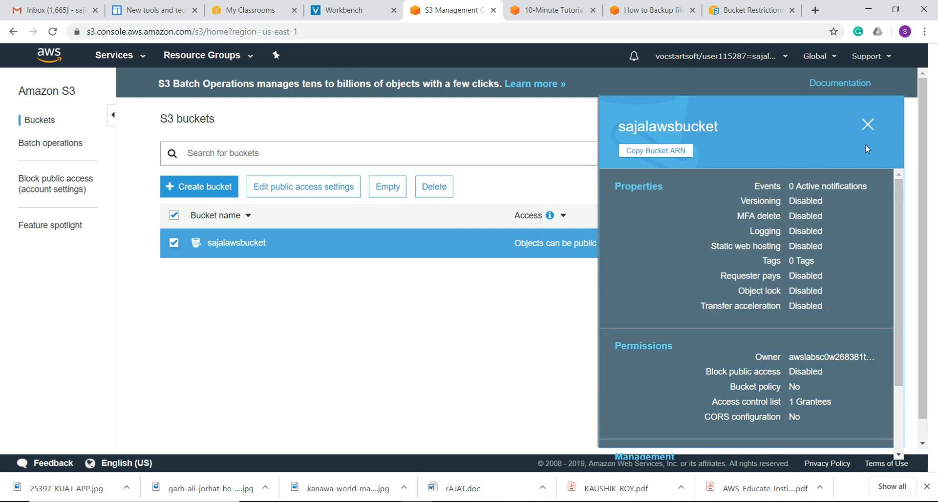
click(867, 125)
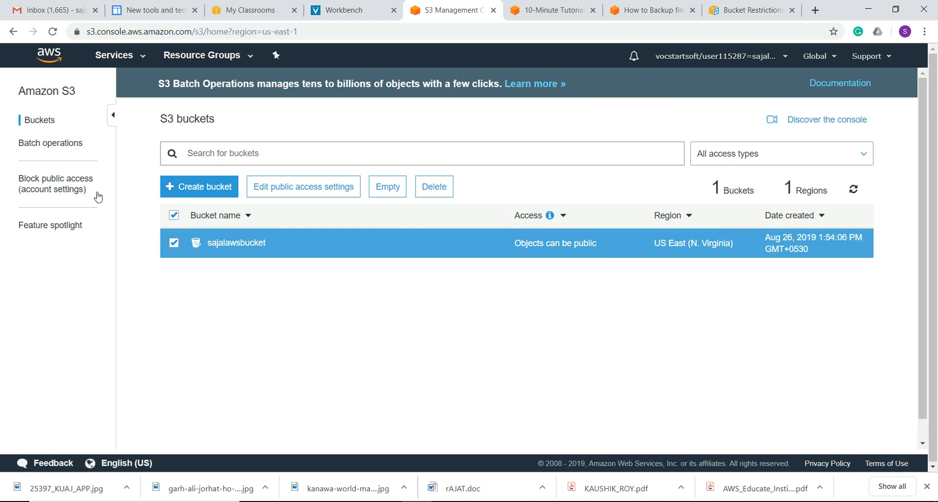
- Deselect the existing bucket and start creating a new bucket
click(173, 215)
click(180, 188)
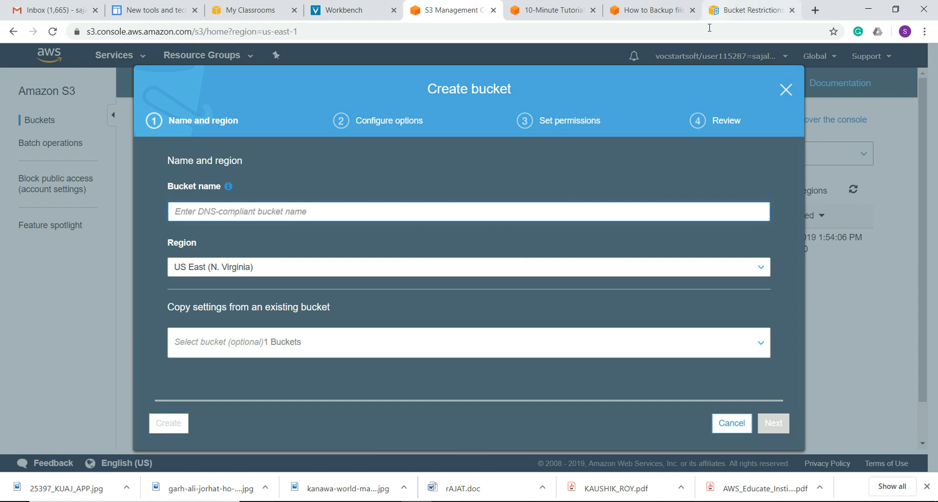
- Read the bucket count limit, ownership and region restrictions in the Bucket Restrictions and Limitations documentation
click(644, 11)
key(ctrl+Tab)
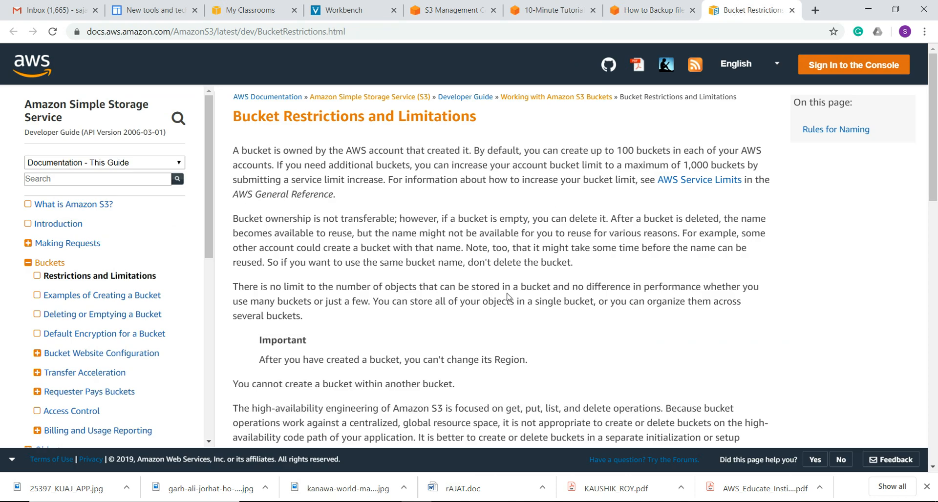
drag(617, 149, 667, 150)
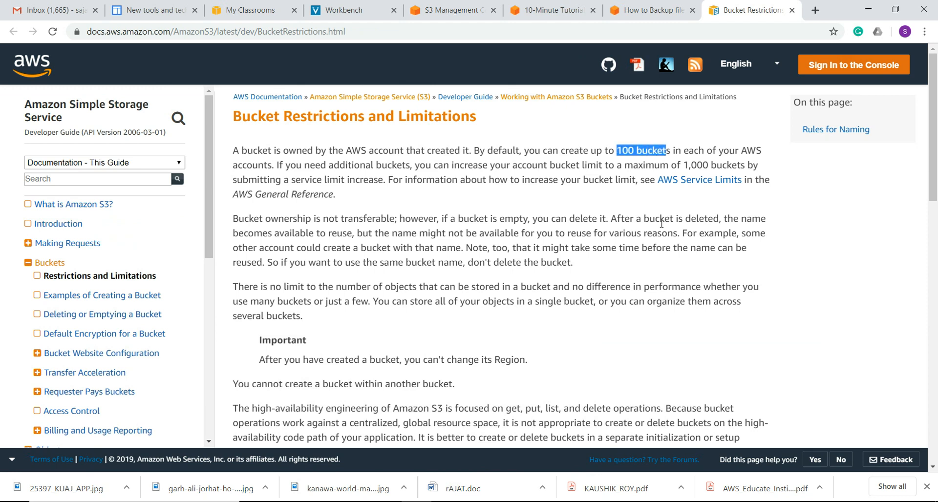
scroll(662, 227, down, 1)
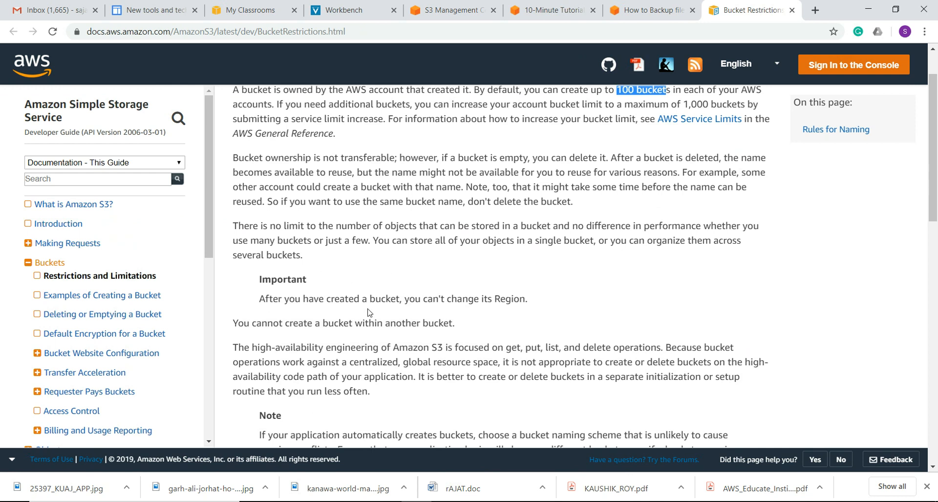
scroll(367, 302, down, 2)
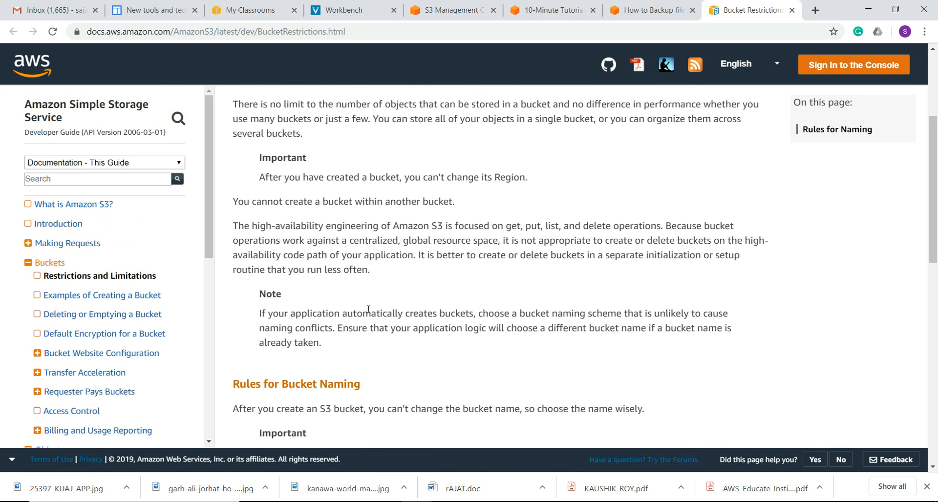
scroll(368, 309, down, 2)
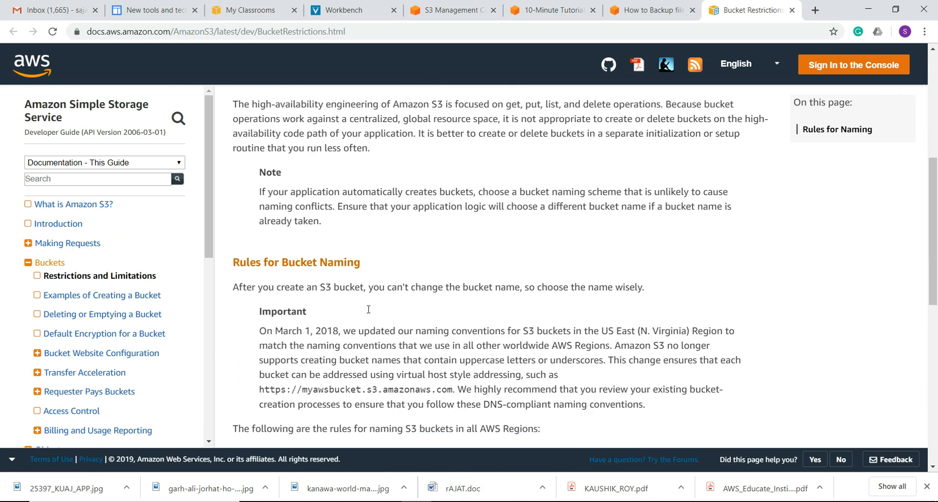
- Examine the rules for bucket naming and the section on legacy non-DNS-compliant bucket names in the documentation
scroll(368, 308, down, 1)
scroll(368, 309, down, 1)
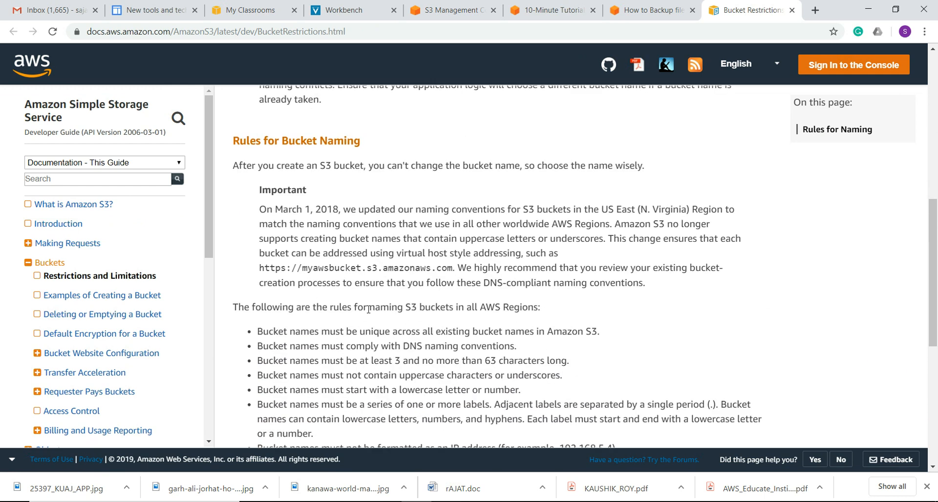
drag(289, 331, 600, 331)
drag(283, 347, 516, 347)
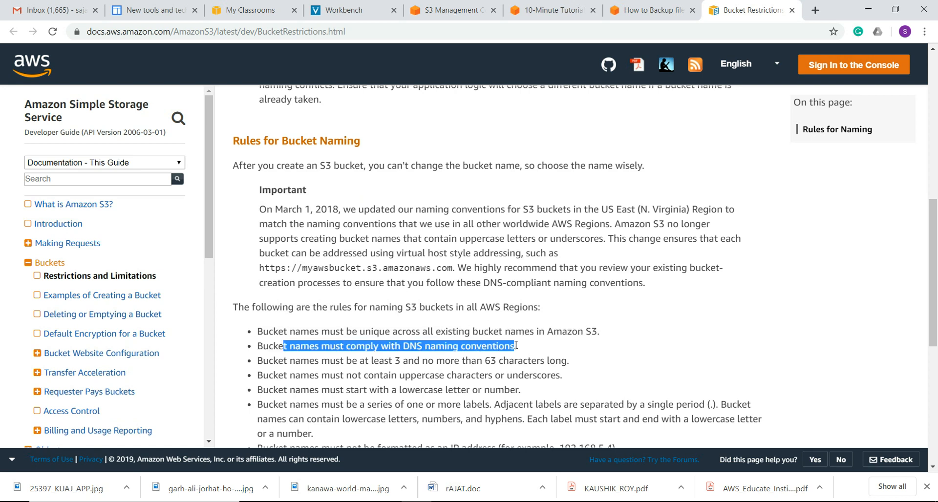
click(260, 361)
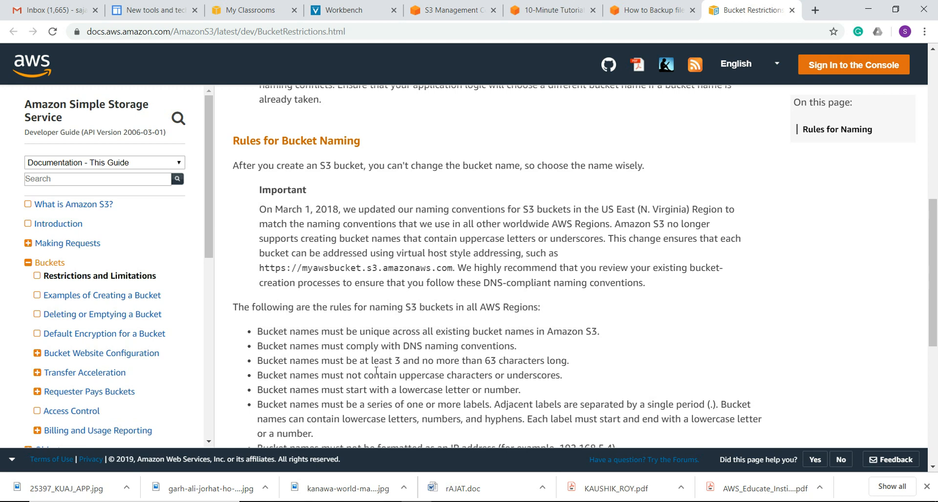
scroll(376, 371, down, 2)
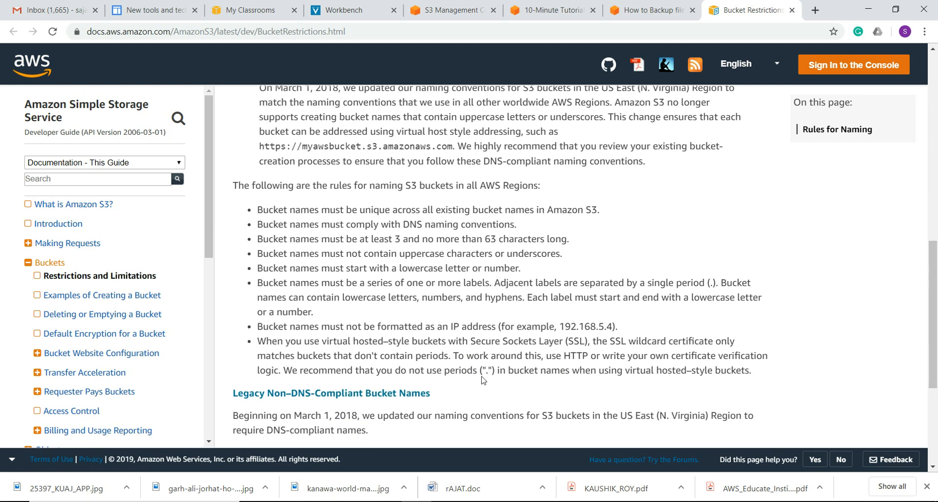
drag(330, 326, 564, 326)
drag(290, 342, 556, 356)
click(555, 372)
scroll(556, 379, down, 4)
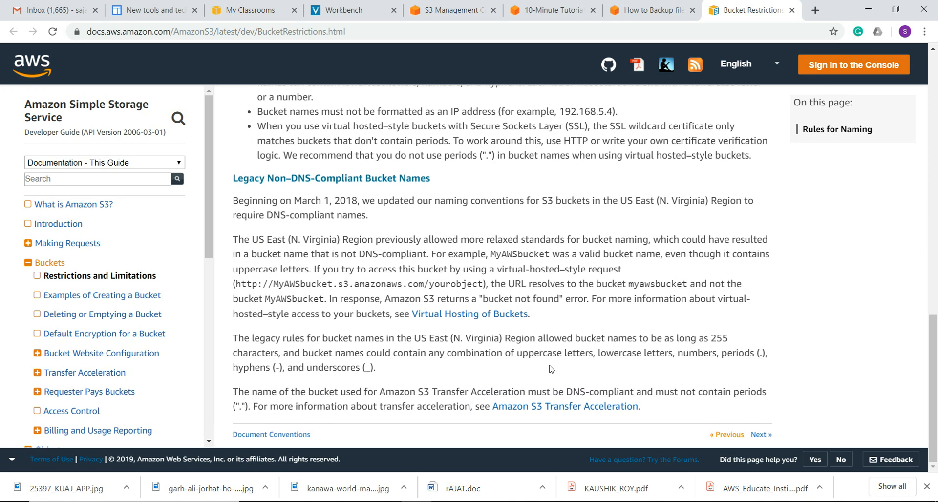
scroll(538, 369, up, 12)
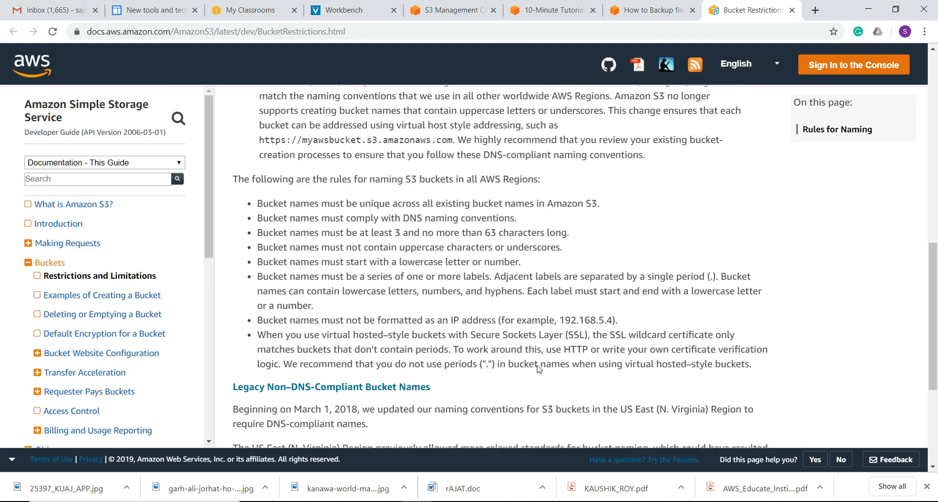
scroll(539, 369, up, 1)
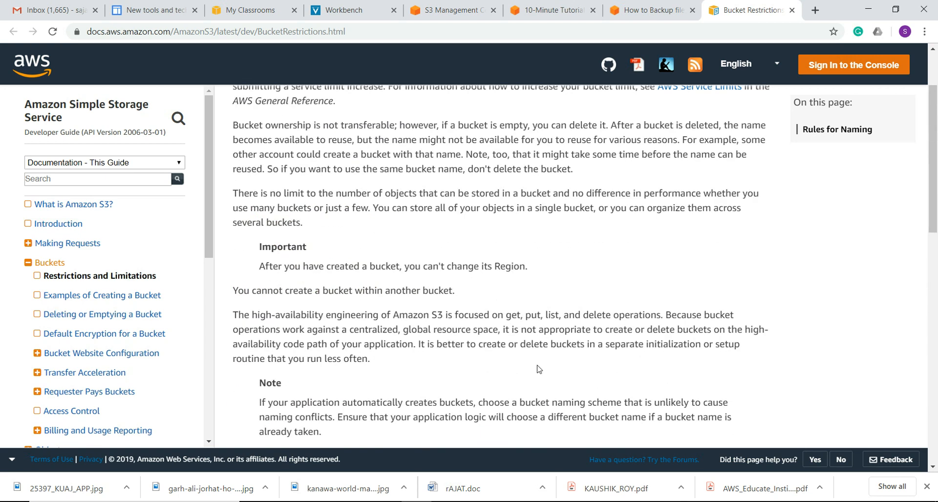
scroll(538, 369, up, 2)
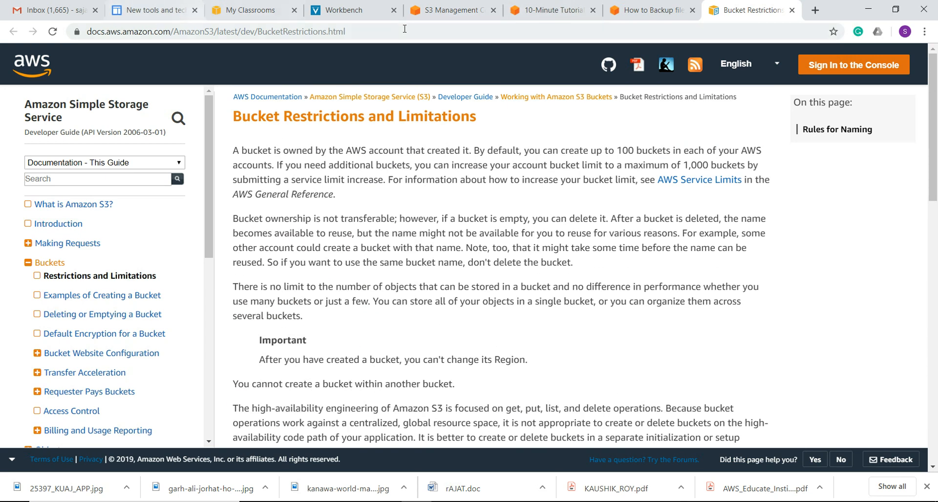
- Return to the bucket creation form and enter the bucket name as AWS2ndbucket followed by the owner's first name
click(457, 11)
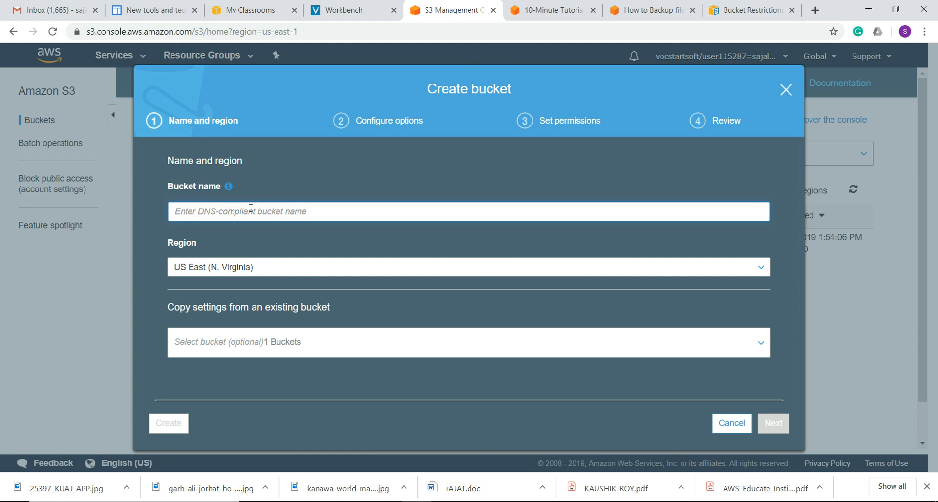
text(AWS)
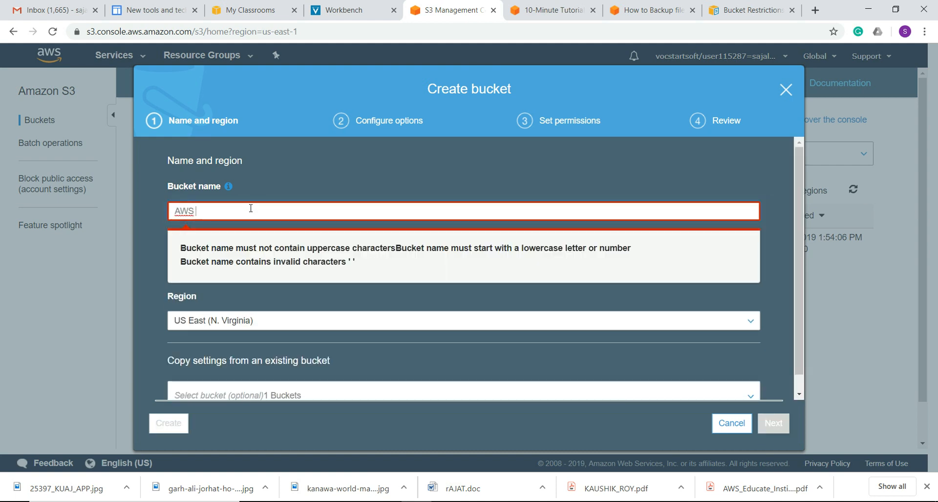
text(2)
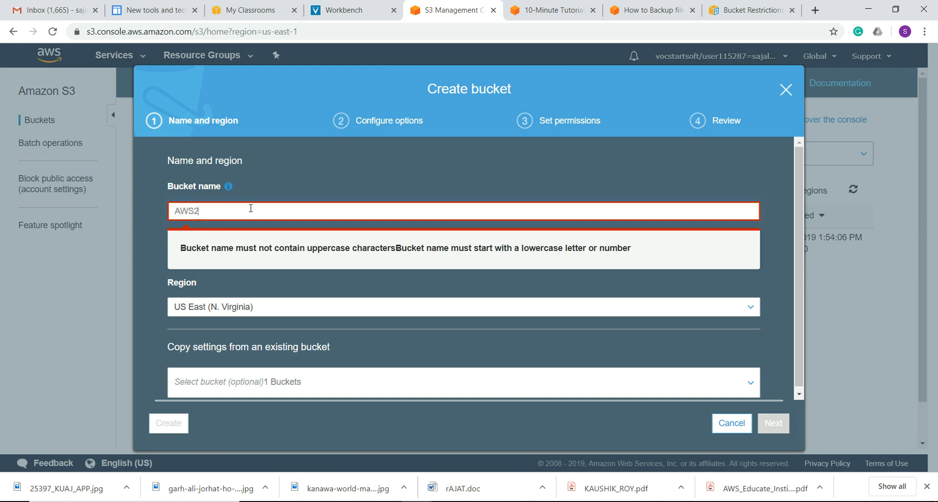
text(ndbucketsajal)
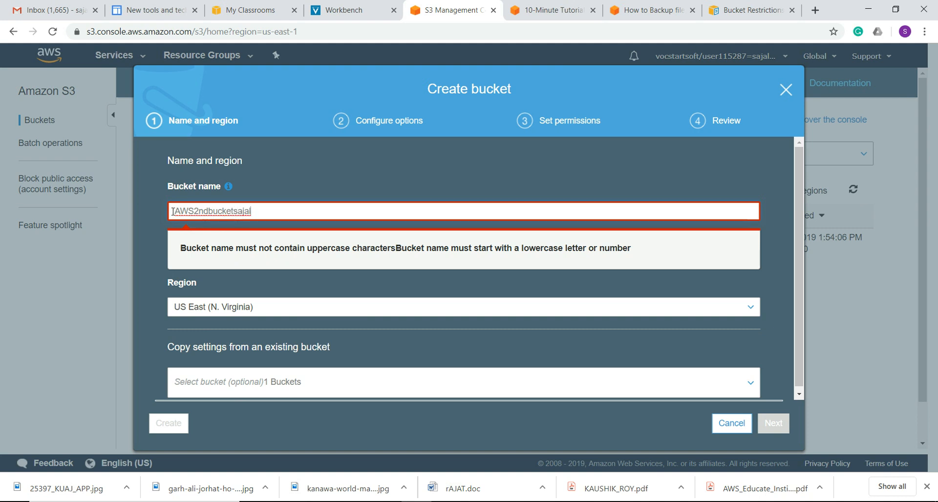
- Change the bucket name's AWS prefix to lowercase aws and continue to the configuration options
click(193, 211)
key(BackSpace)
key(BackSpace)
key(BackSpace)
text(aws)
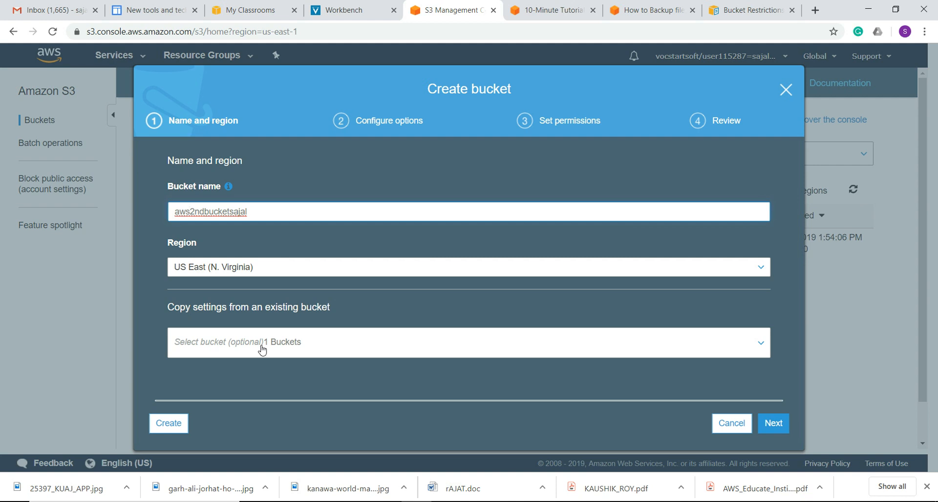
click(776, 423)
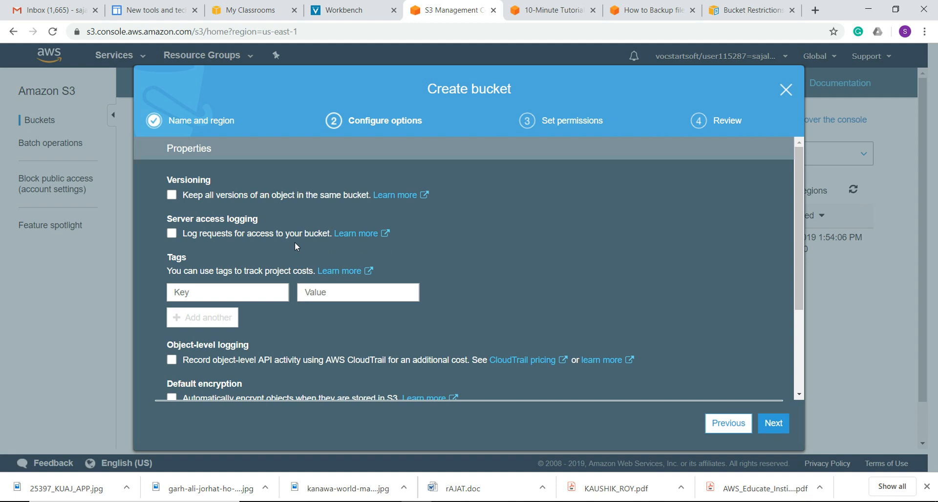
- Preview the server access logging fields, switch logging back off, and continue to the bucket's permissions
click(172, 233)
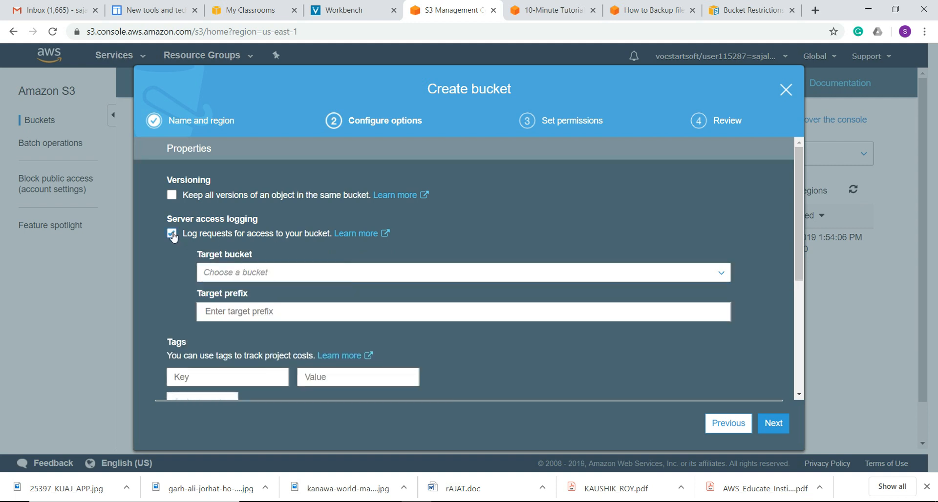
click(171, 233)
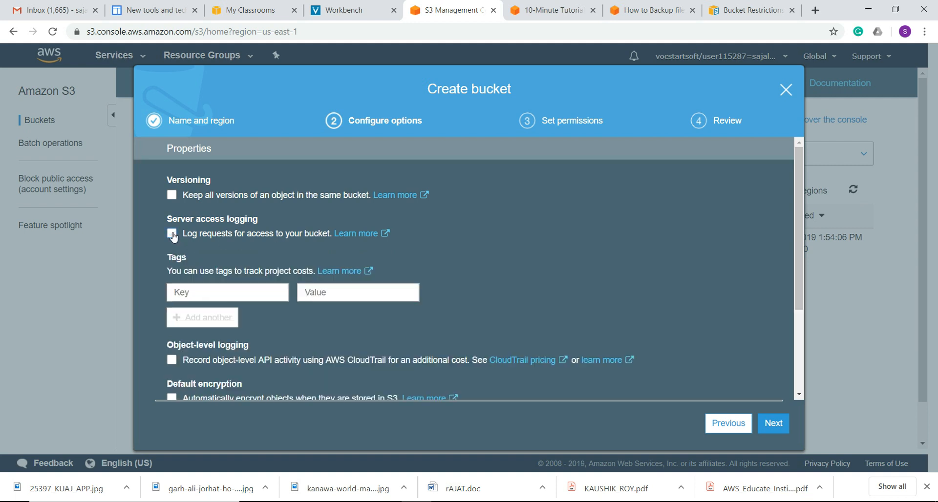
scroll(308, 299, down, 3)
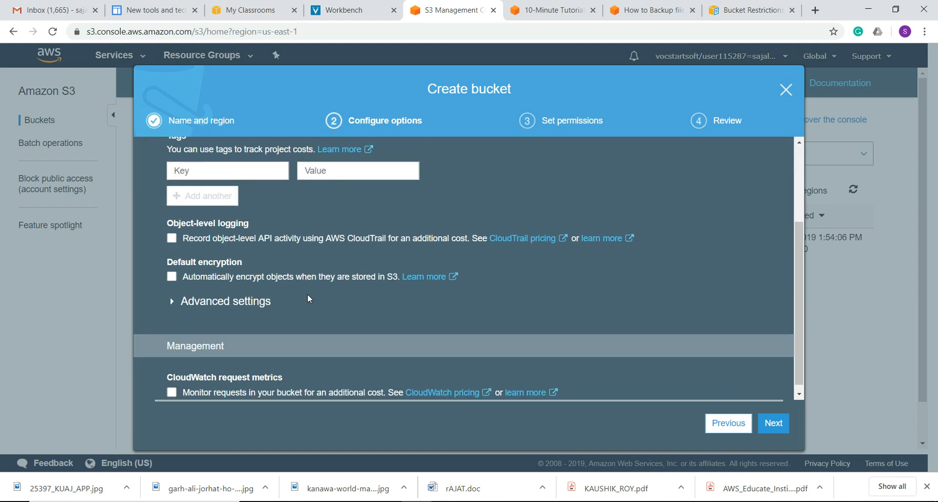
scroll(307, 298, down, 1)
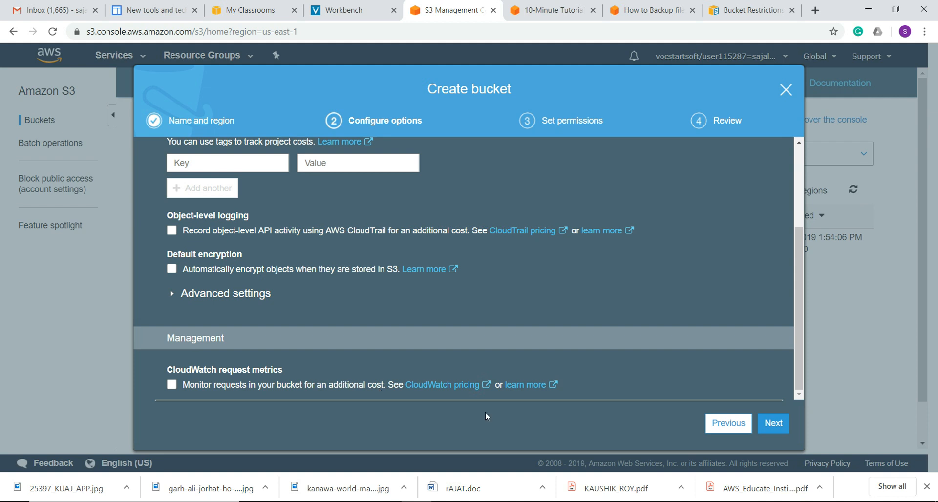
click(772, 423)
- Turn off Block all public access, grant the Amazon S3 Log Delivery group write access, and continue to the review
scroll(608, 347, up, 1)
scroll(608, 347, up, 2)
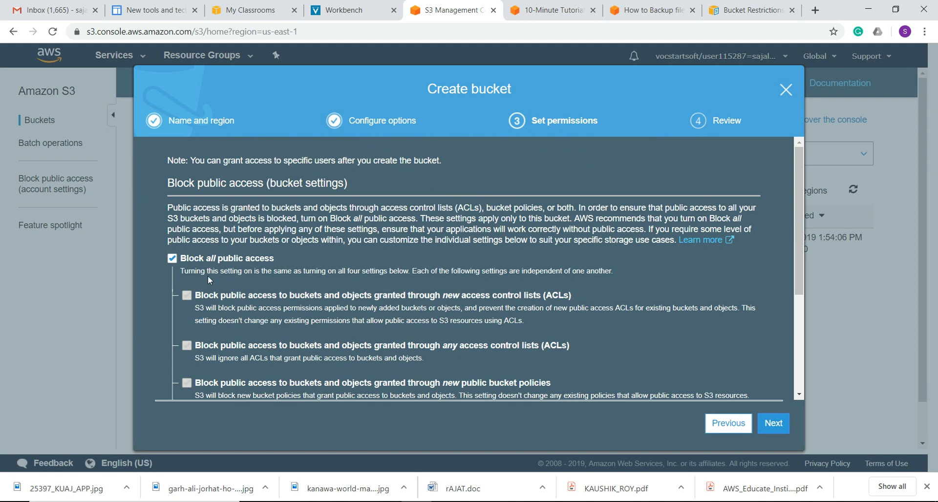
click(172, 259)
scroll(304, 298, down, 3)
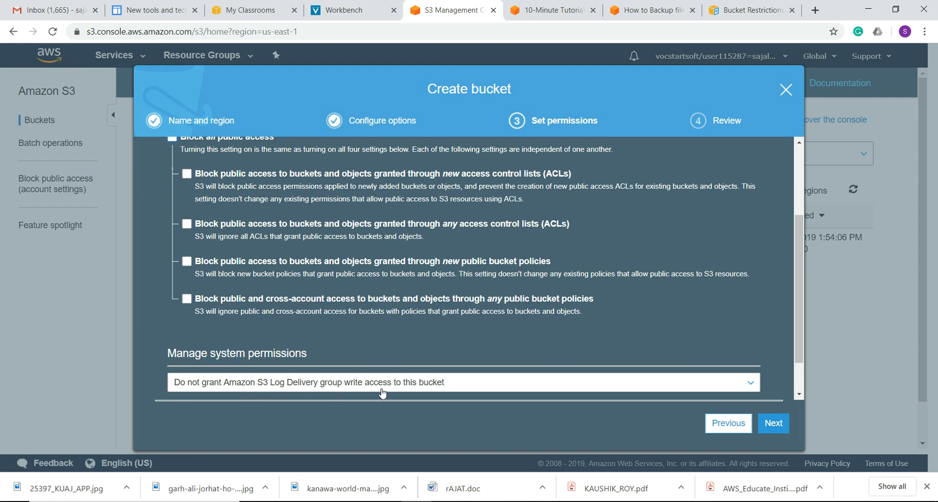
click(476, 385)
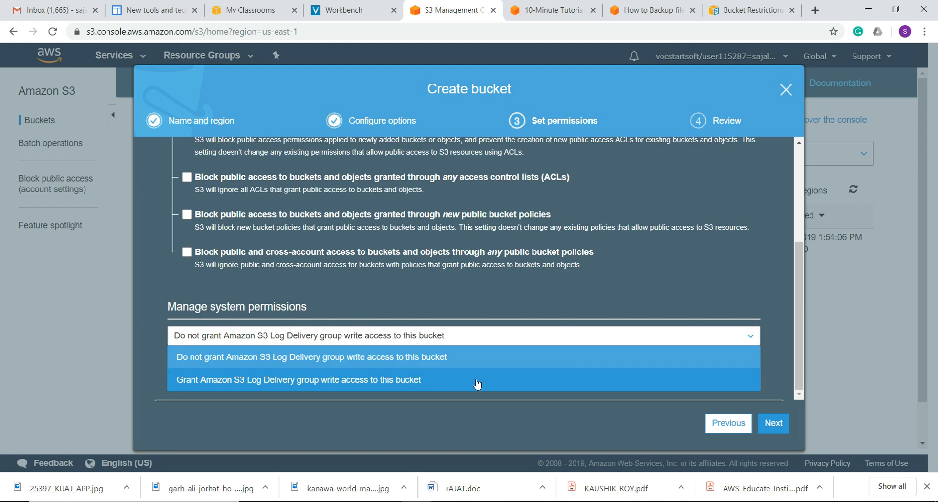
click(298, 380)
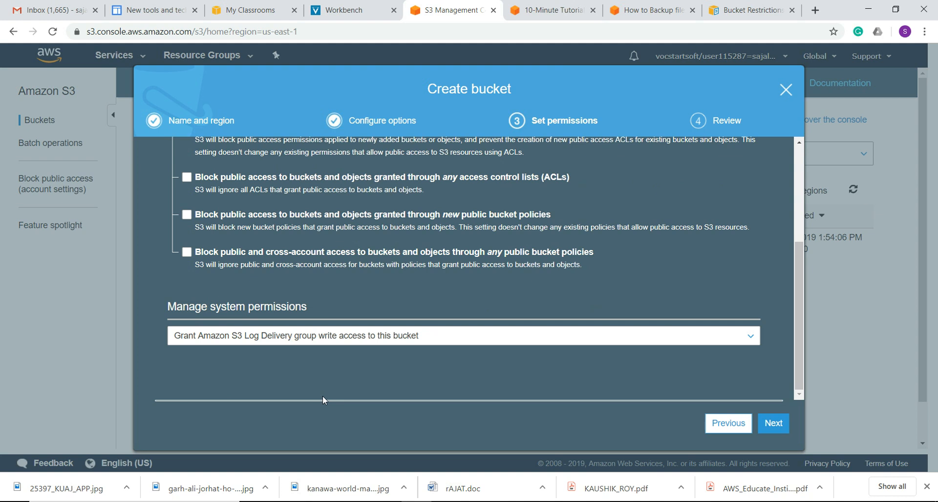
click(773, 424)
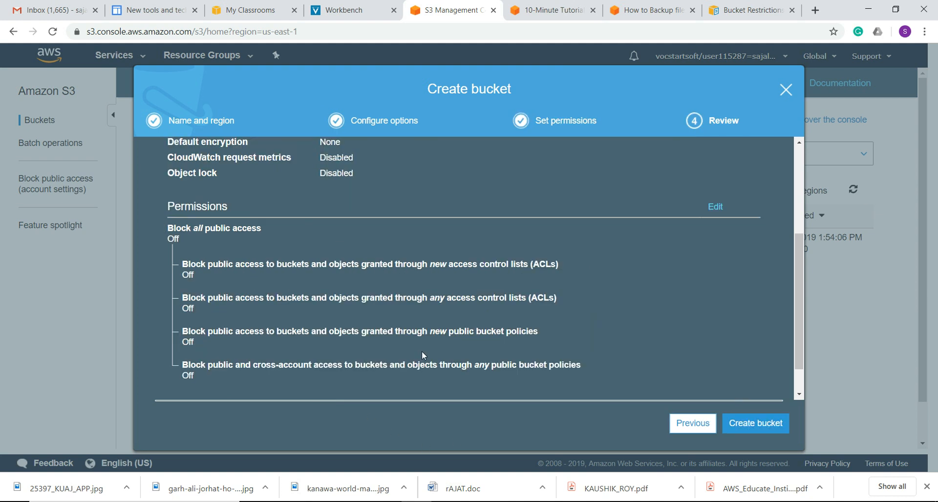
- Check the new bucket's name, options and permissions in the review summary and create the bucket
scroll(626, 317, up, 5)
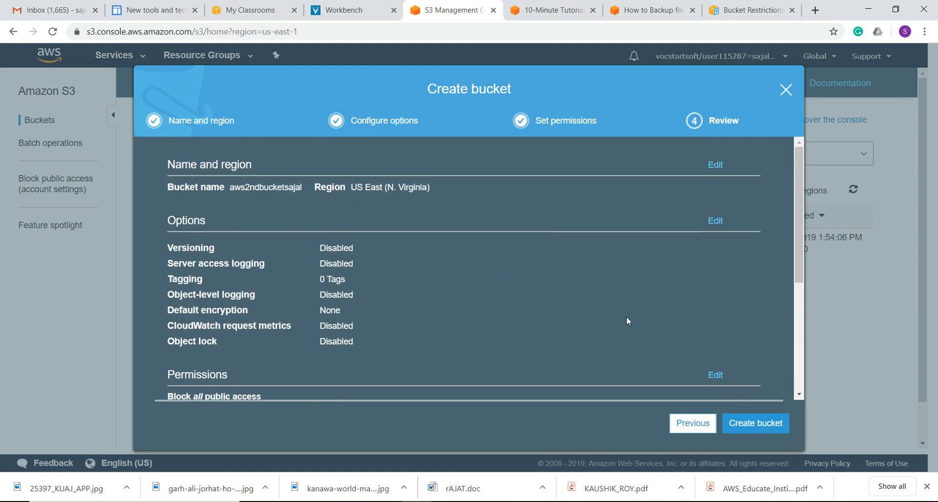
click(762, 423)
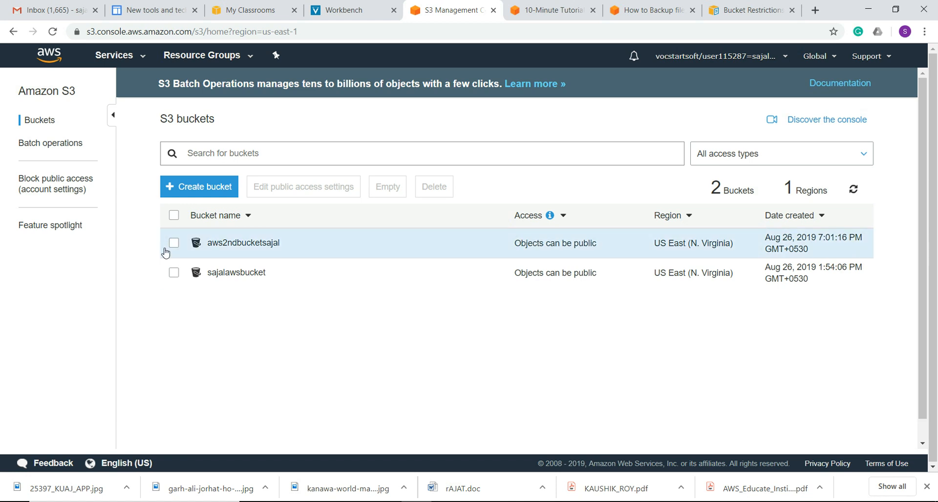
- Try sorting the bucket list by region and access, and examine the new bucket's summary of properties and permissions
click(687, 222)
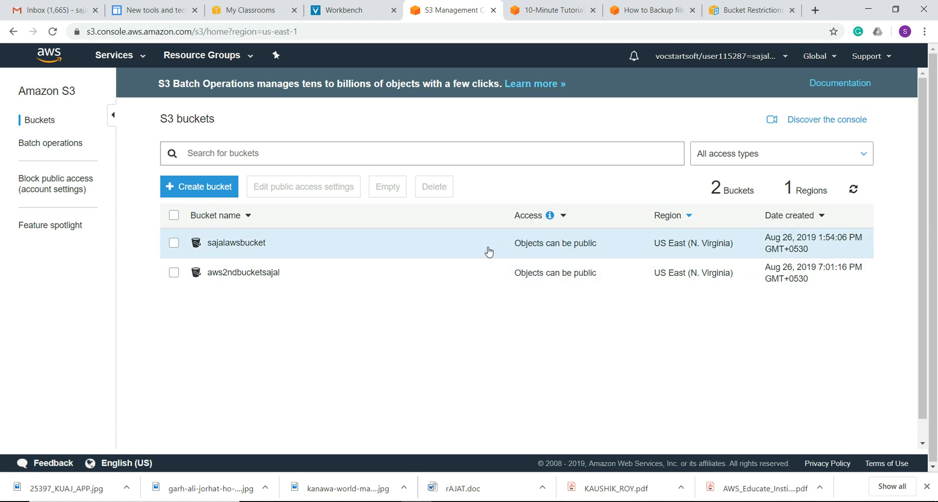
click(563, 217)
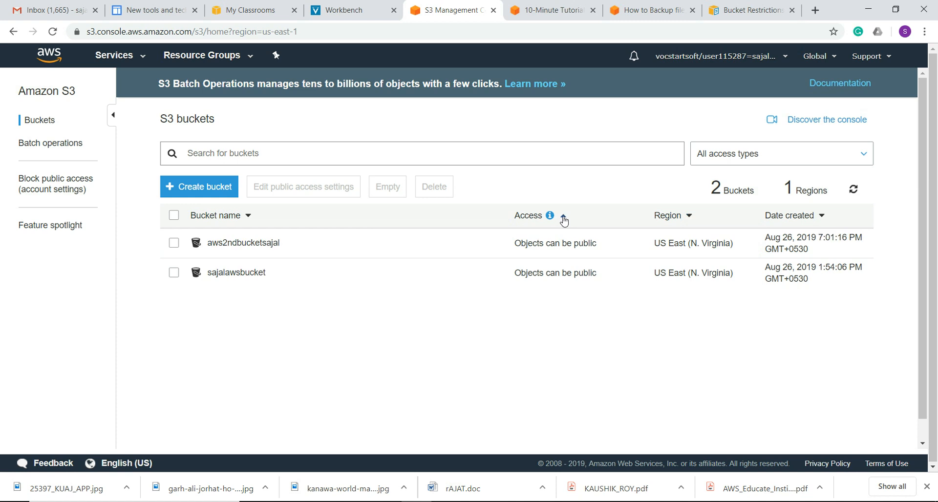
click(560, 216)
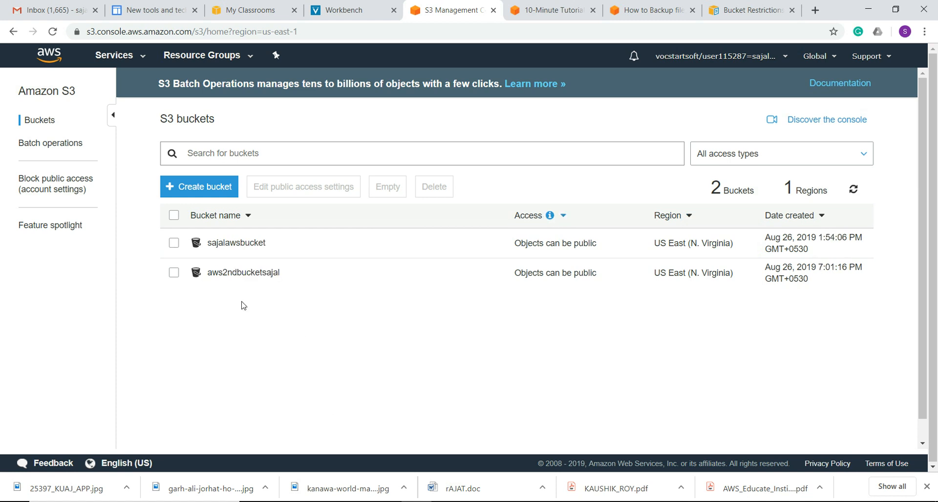
click(174, 274)
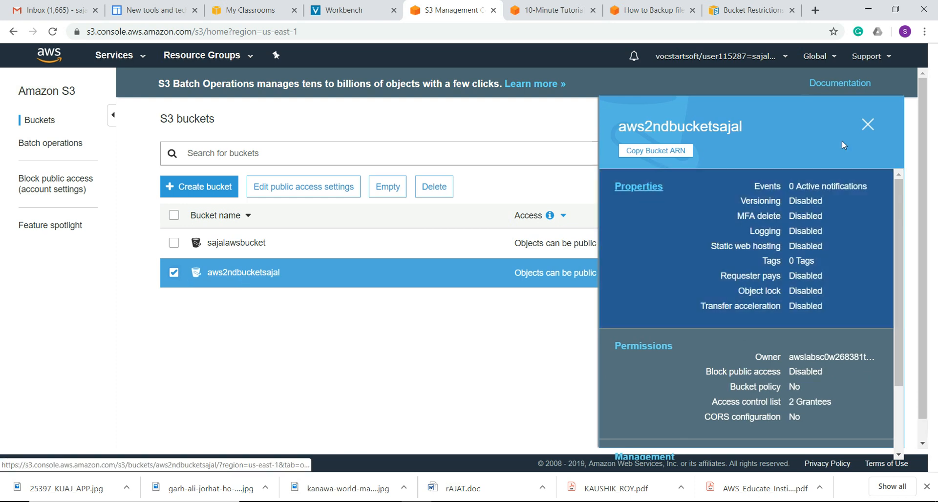
scroll(829, 386, down, 3)
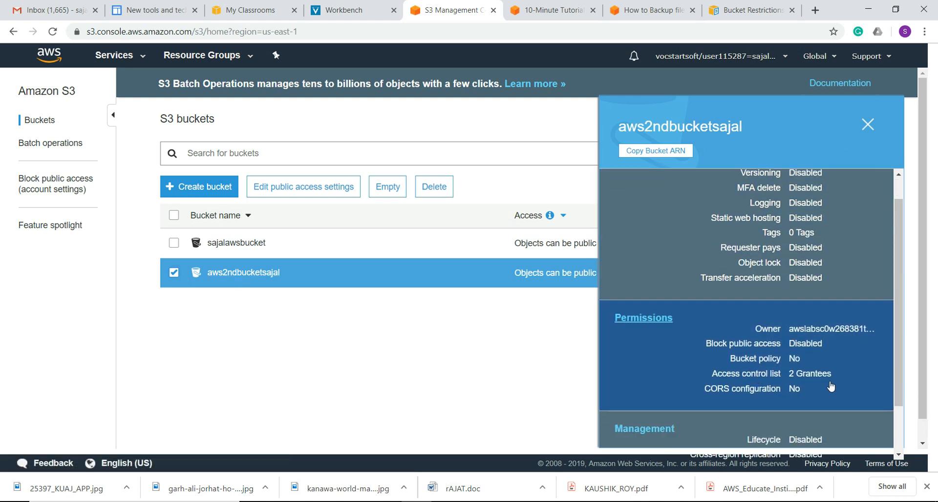
- Upload all four files from the 2018-19 folder under IBM Program Enrolled Students into the new bucket
click(238, 274)
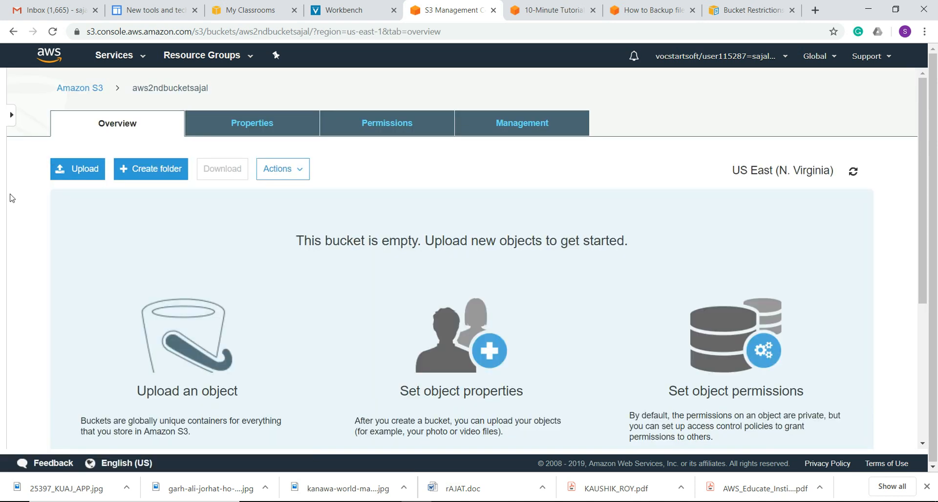
click(85, 177)
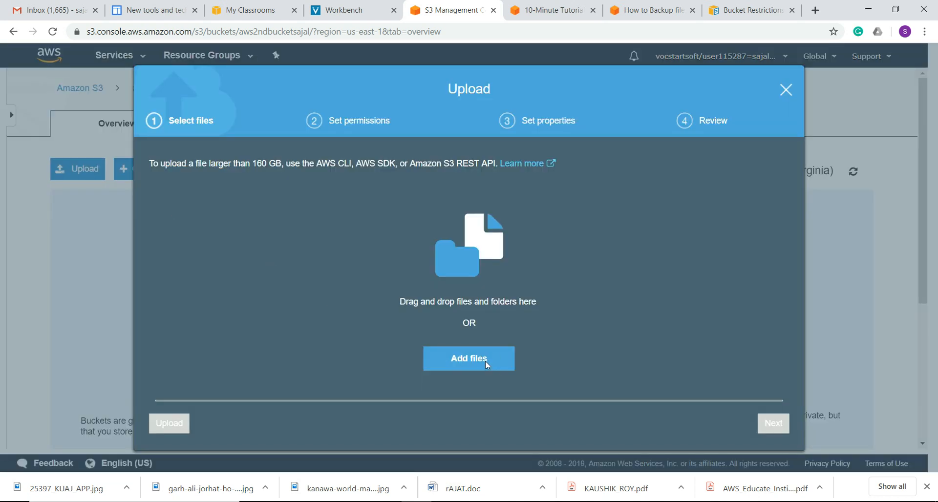
click(485, 361)
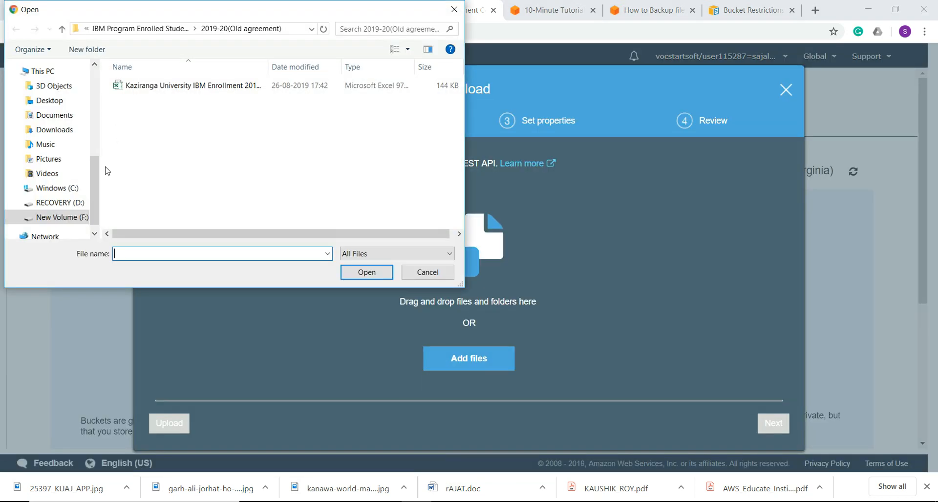
click(166, 29)
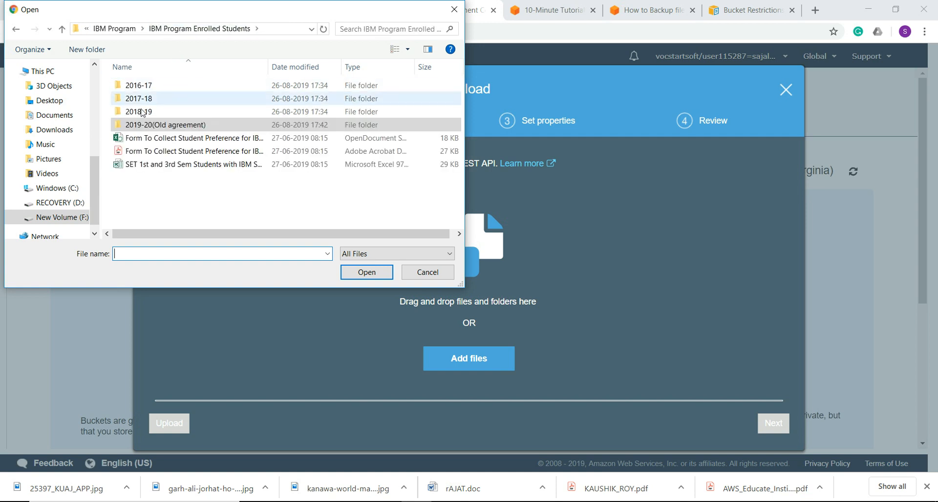
drag(107, 81, 136, 124)
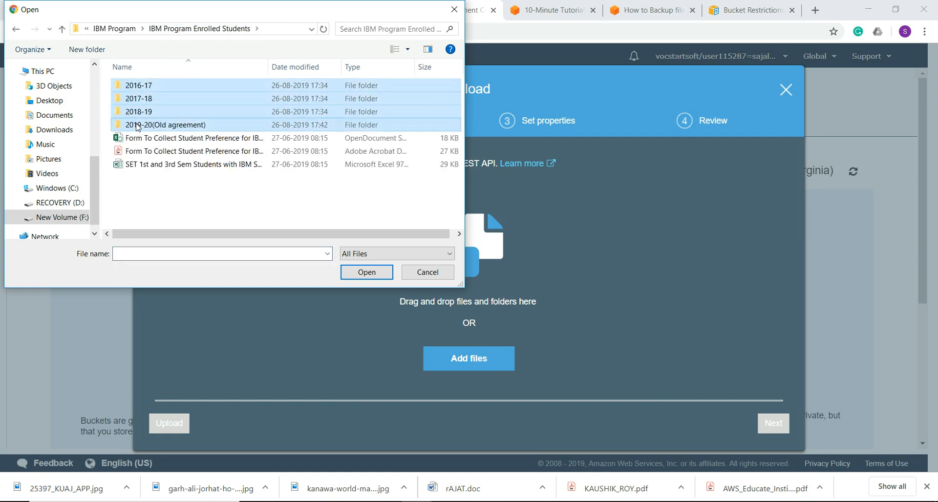
click(353, 274)
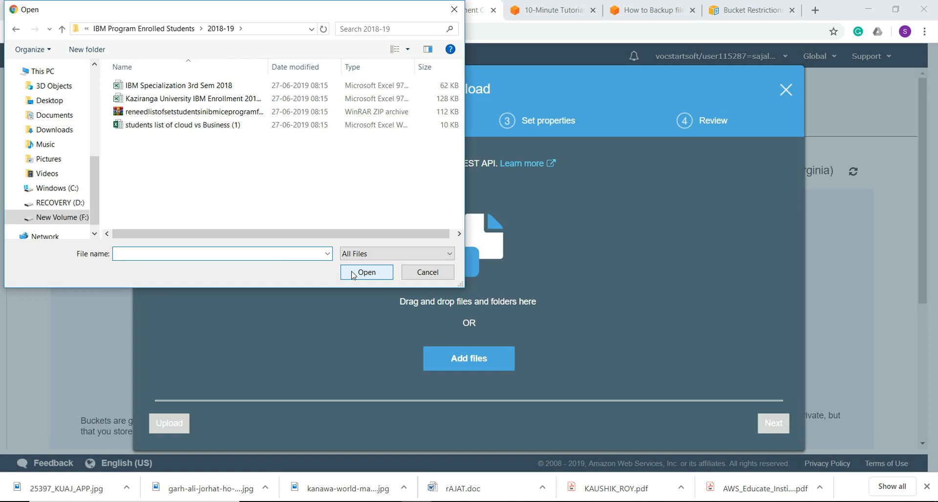
drag(250, 172, 156, 86)
click(359, 273)
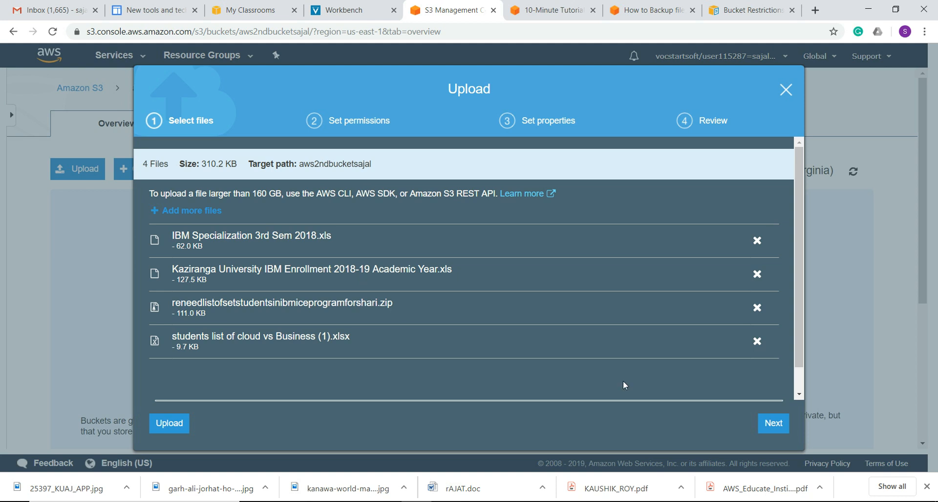
click(180, 428)
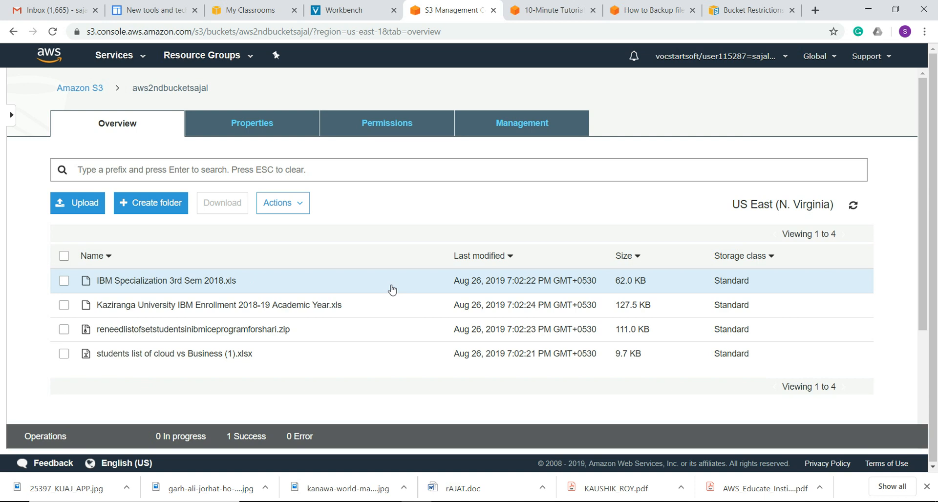
- Test the object URL of IBM Specialization 3rd Sem 2018.xls from its summary, and return to the bucket's file list
click(64, 283)
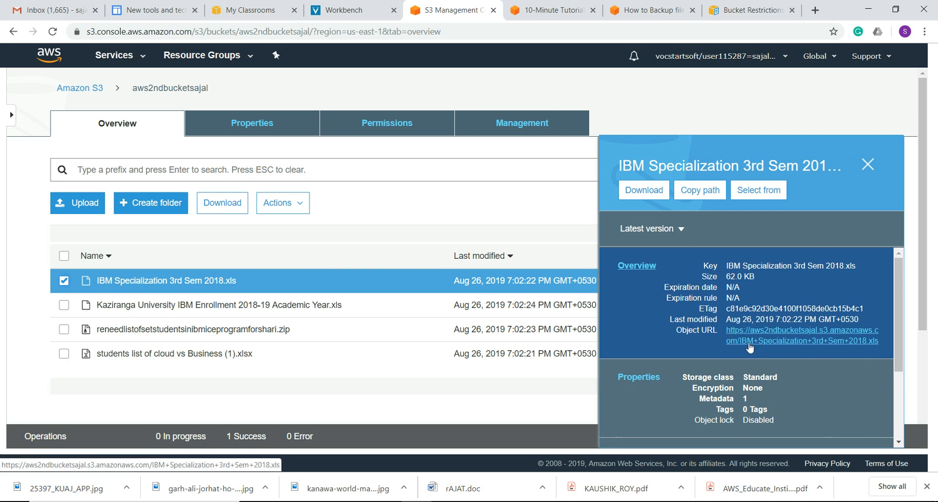
click(754, 339)
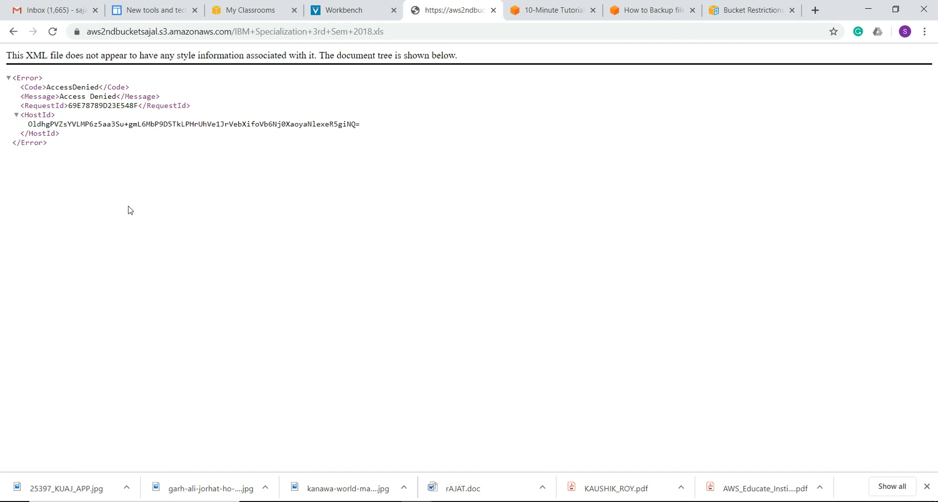
click(12, 31)
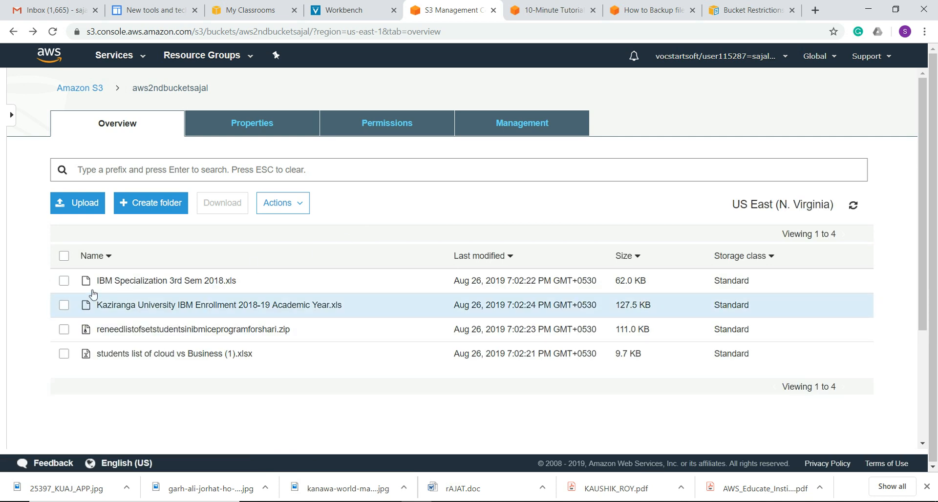
- Open the details page of IBM Specialization 3rd Sem 2018.xls and copy its object URL
click(75, 283)
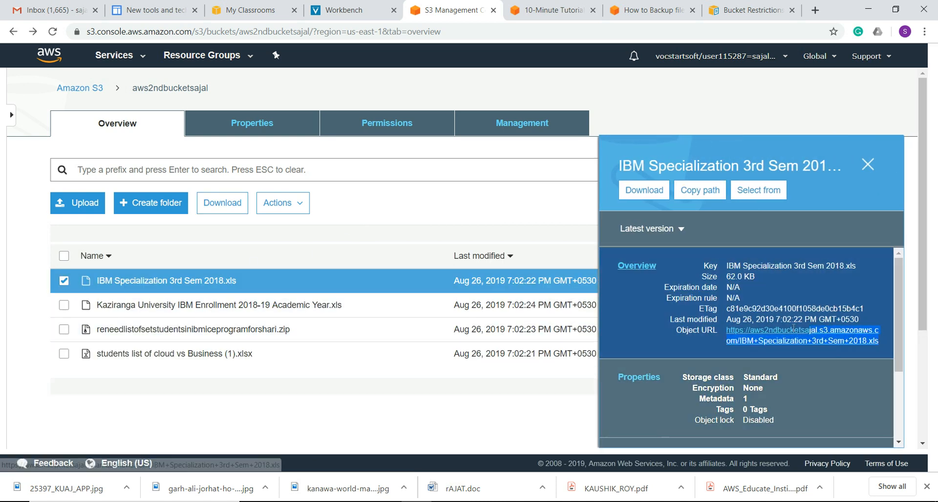
click(755, 337)
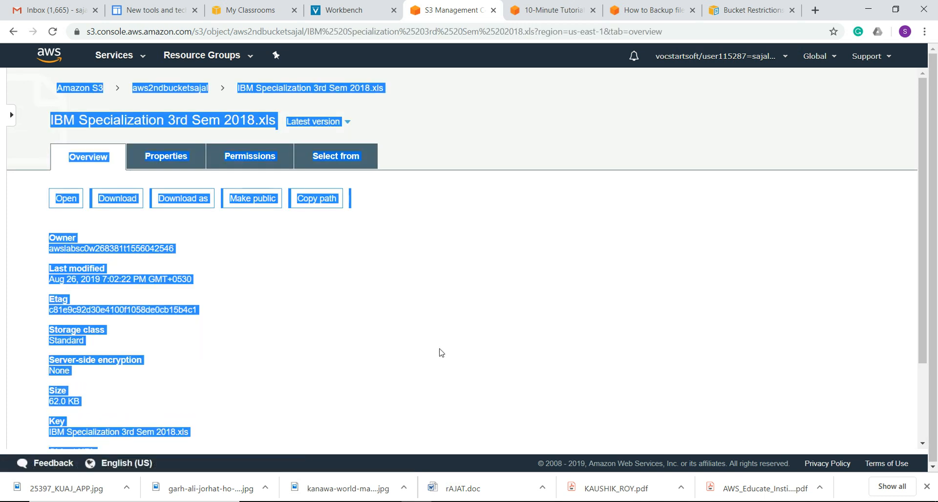
click(457, 325)
scroll(351, 322, down, 2)
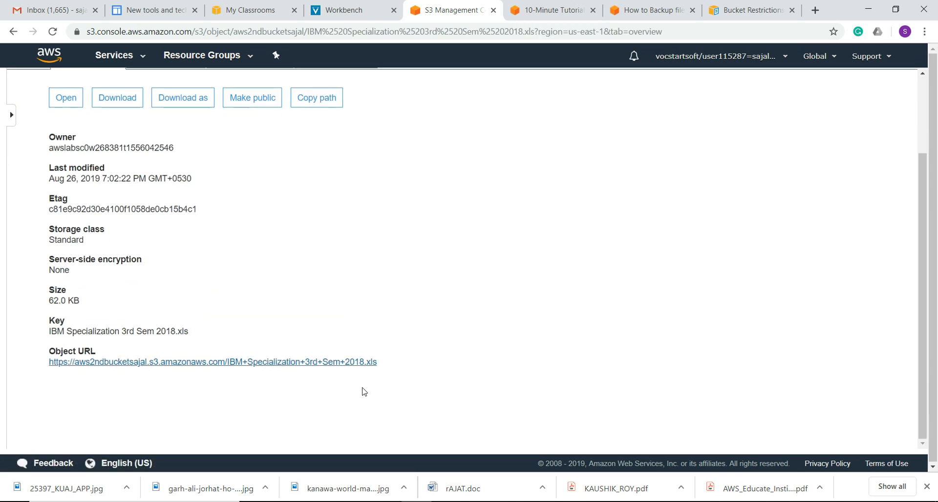
drag(379, 363, 44, 386)
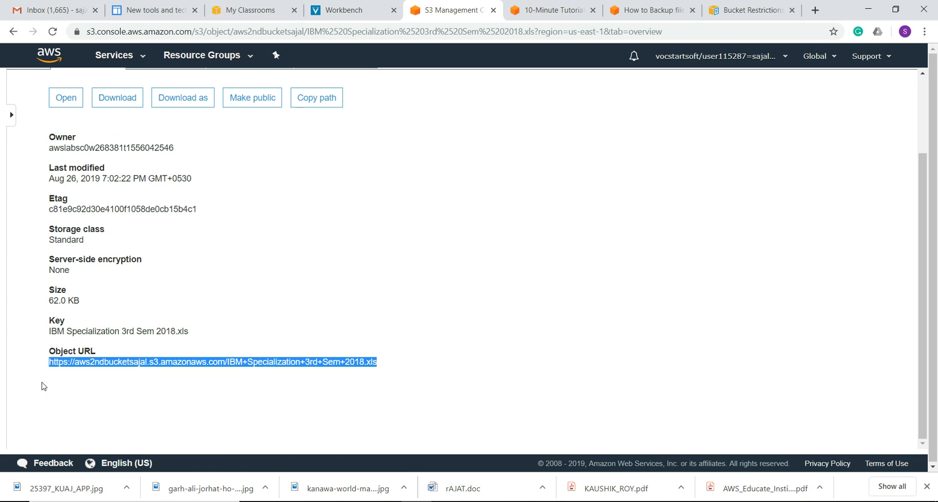
right_click(106, 370)
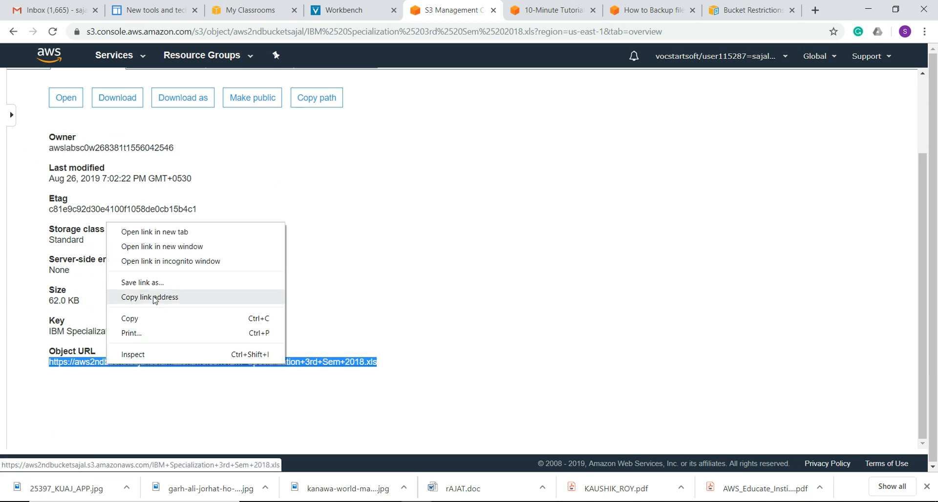
click(149, 322)
click(619, 233)
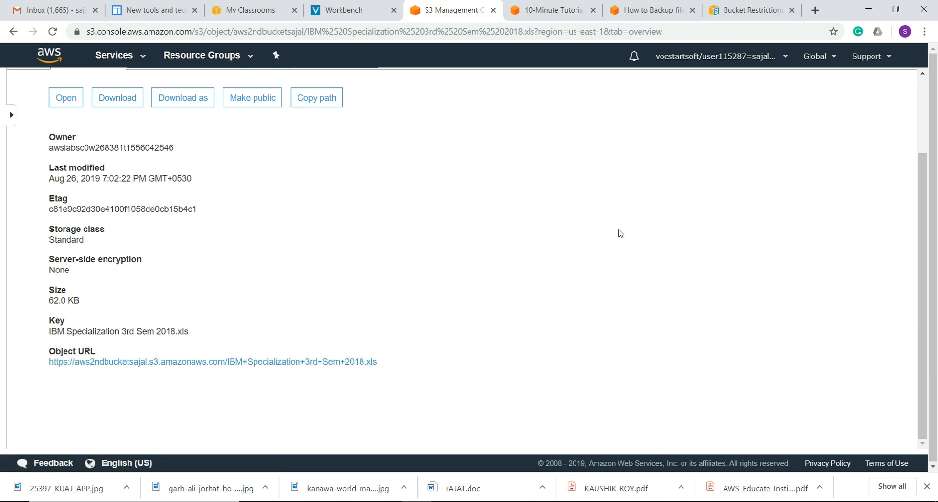
- Load the copied object URL in a new browser tab to test its access, and close that tab
click(814, 10)
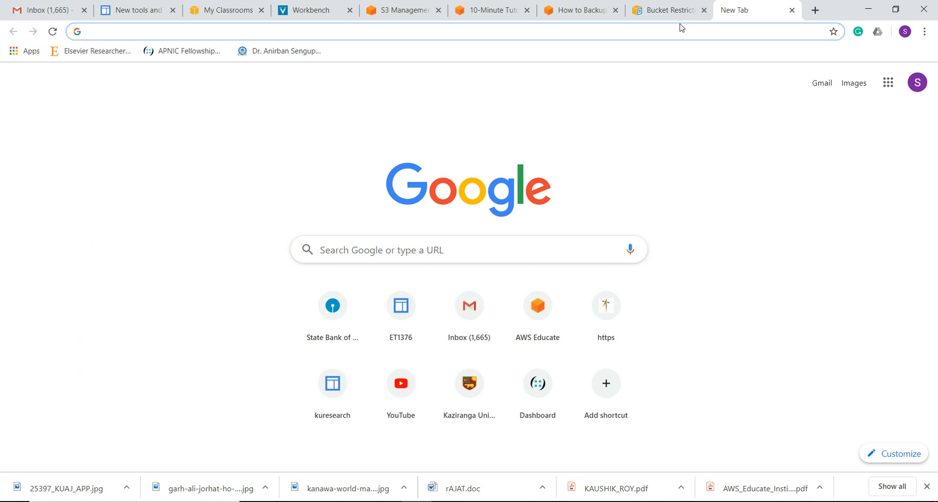
key(ctrl+v)
key(Return)
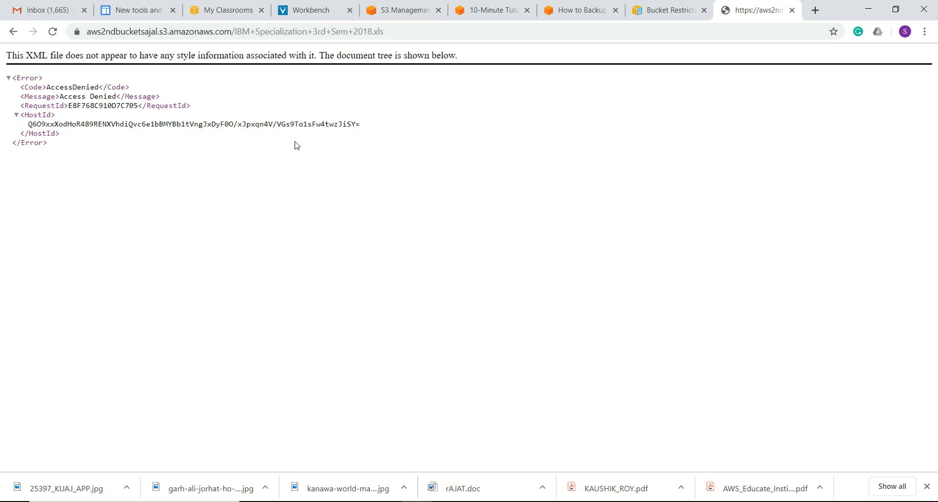
click(791, 10)
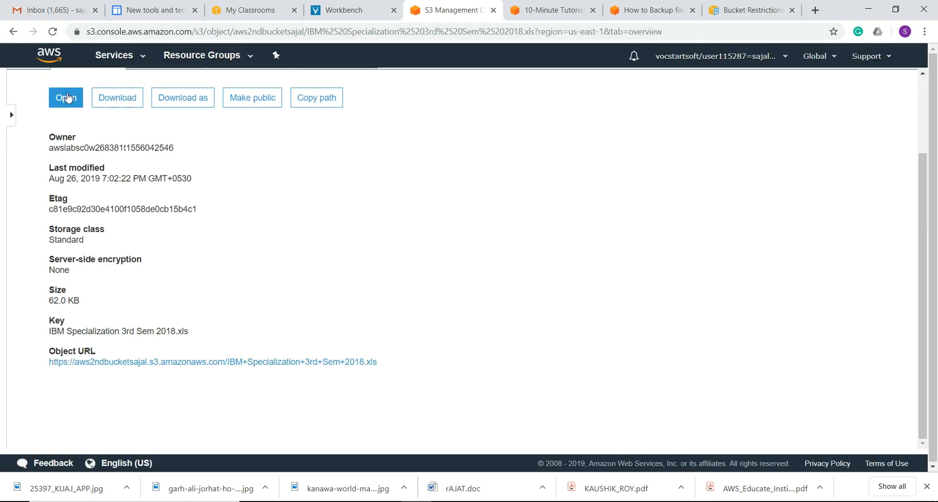
- Return to the S3 bucket list and open the older bucket, created at 1:54:06 PM
click(14, 32)
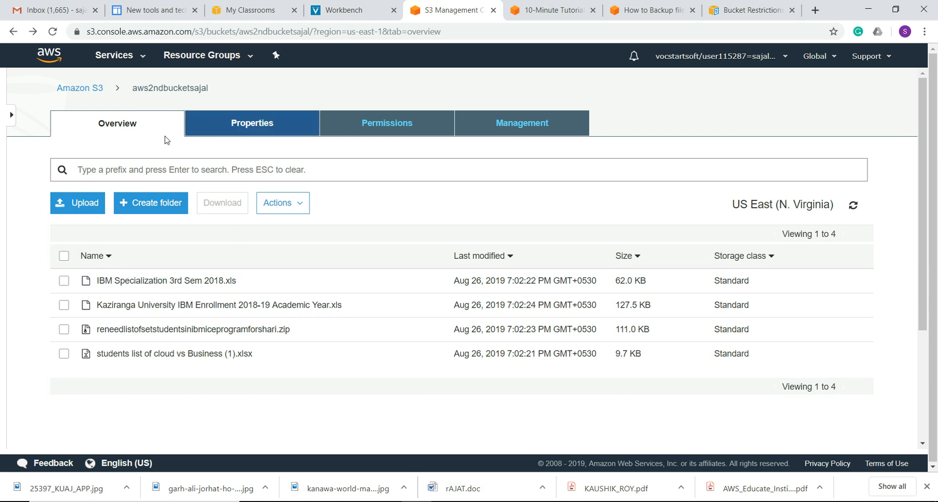
click(80, 88)
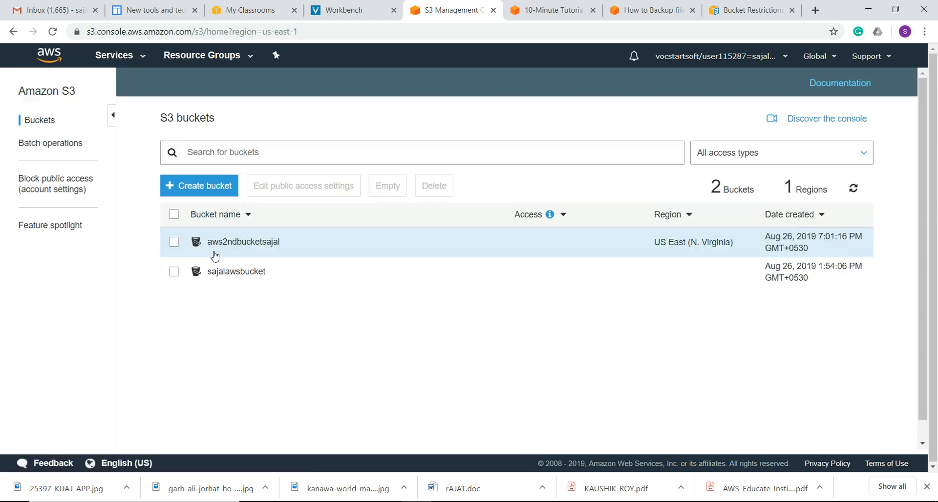
click(245, 272)
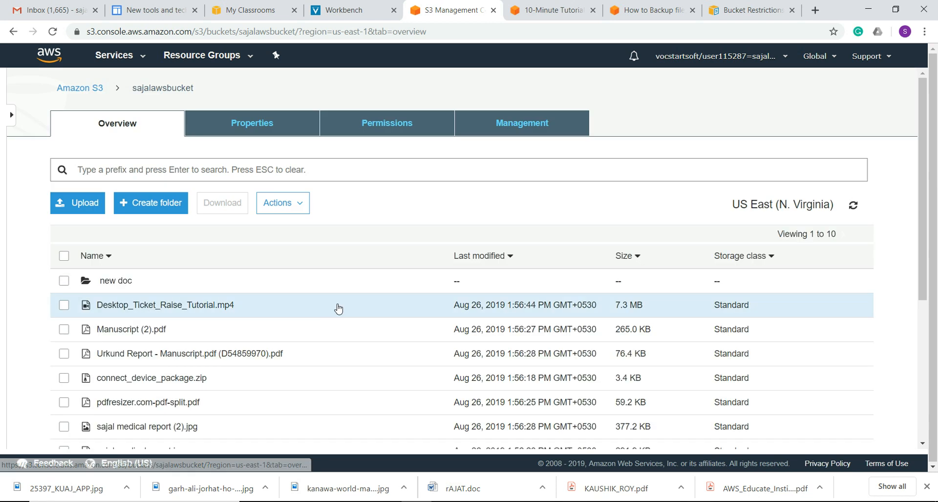
- Open the details page of Manuscript (2).pdf and copy its object URL
click(64, 330)
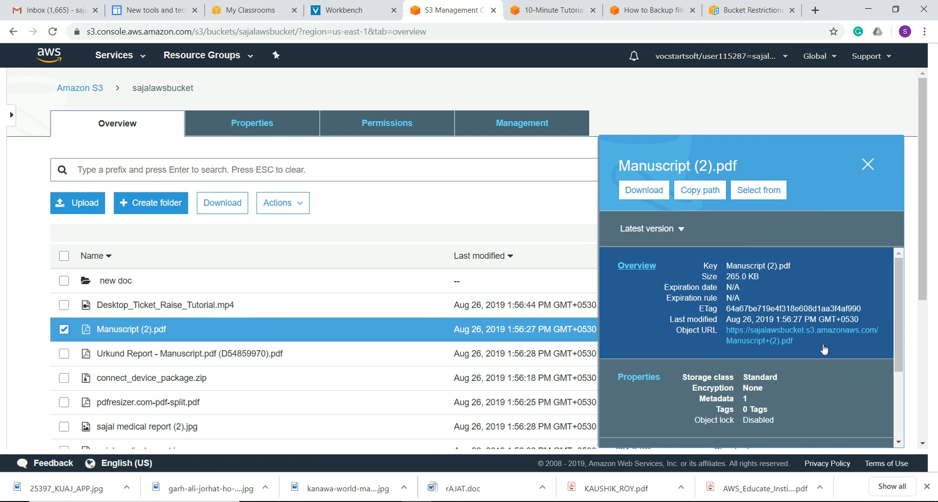
click(748, 339)
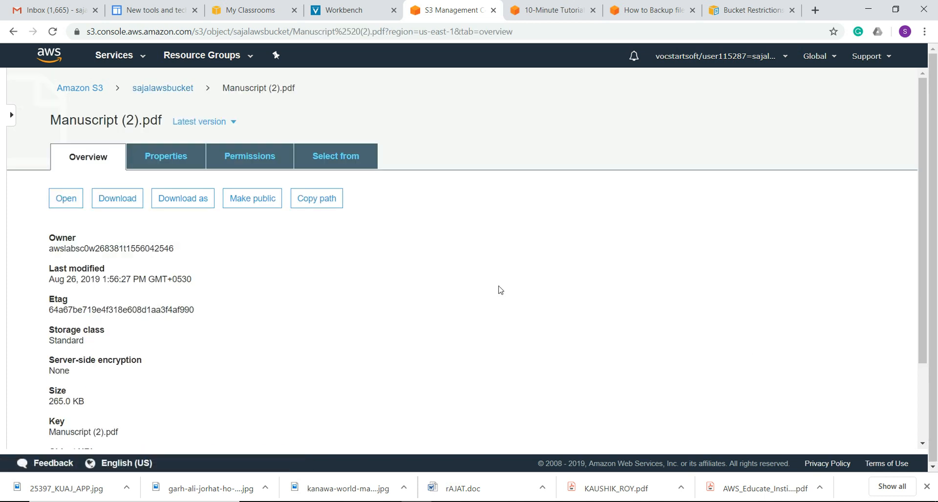
scroll(277, 348, down, 2)
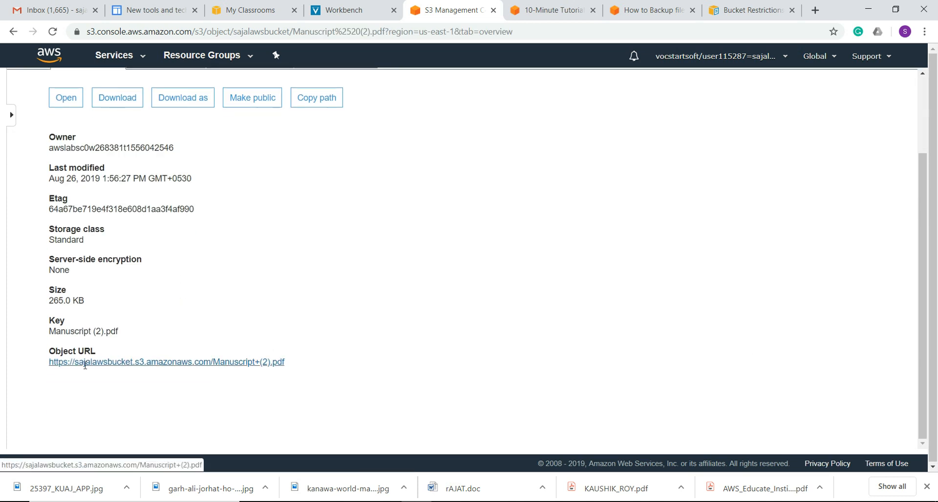
drag(315, 369, 49, 371)
right_click(70, 365)
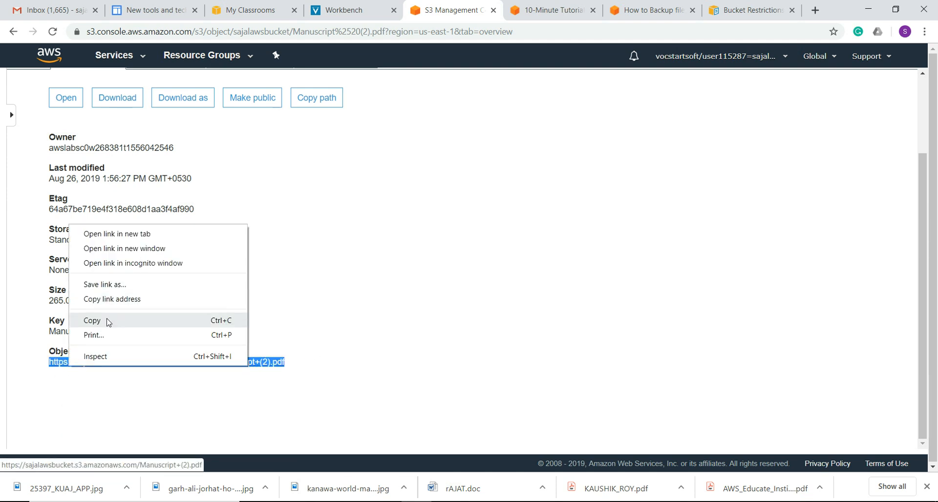
click(92, 321)
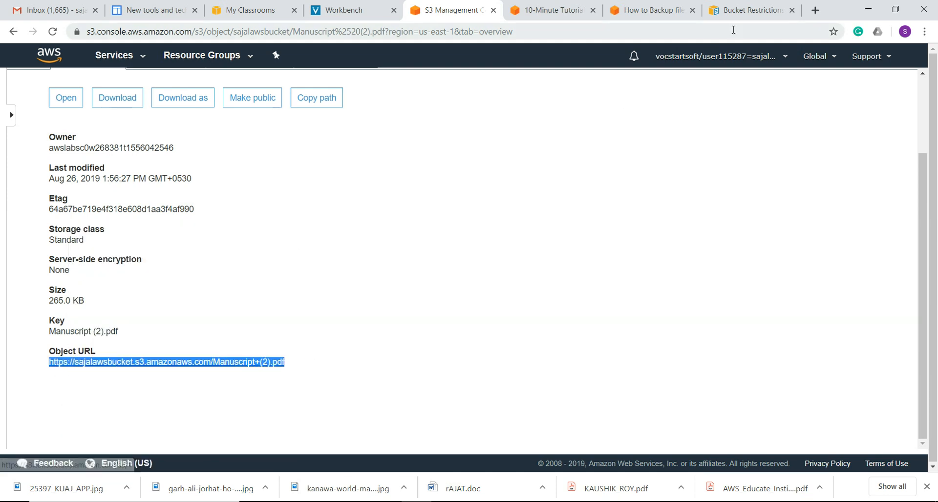
- Load the copied object URL of Manuscript (2).pdf in a new browser tab to test public access, and close that tab
click(814, 10)
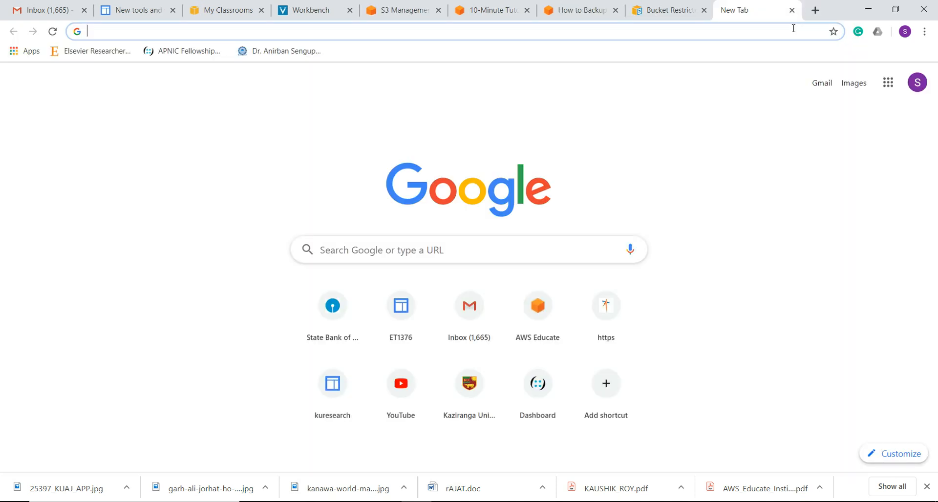
key(ctrl+v)
key(Return)
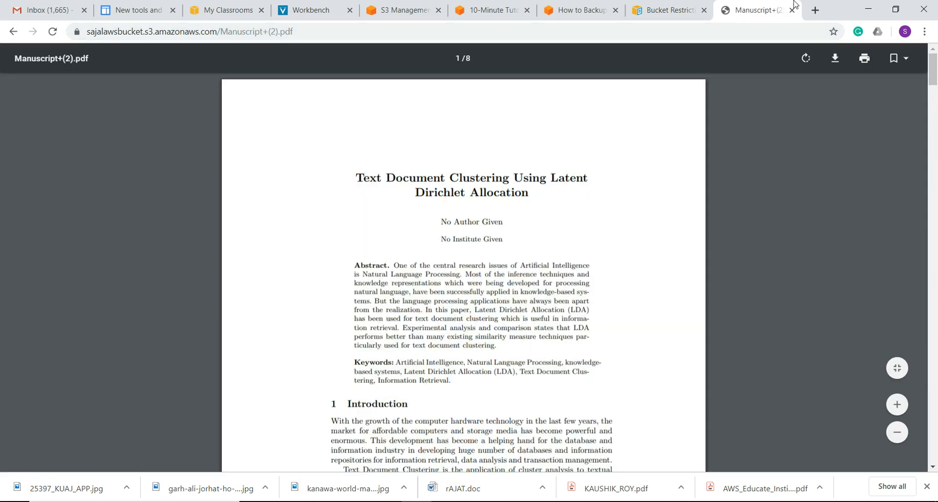
click(791, 11)
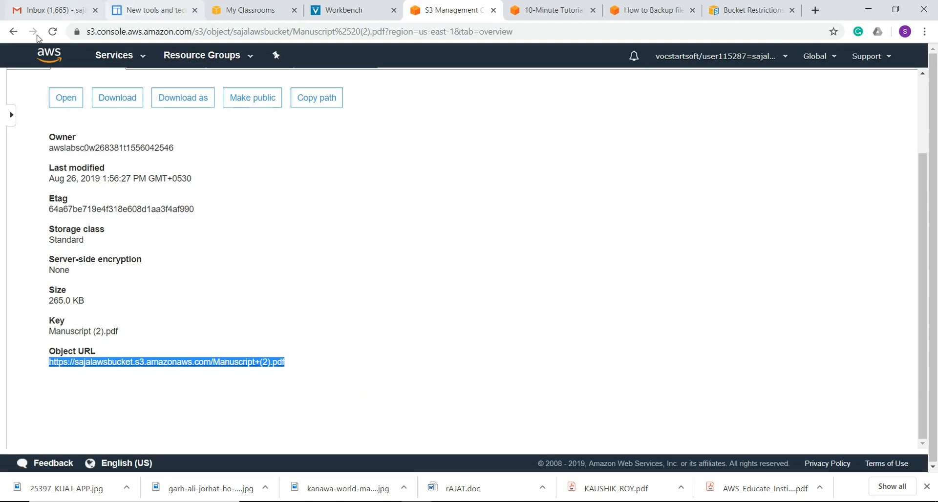
- Return to the bucket's object list, select all objects, review them in the Make public dialog, and cancel and clear the selection
click(13, 31)
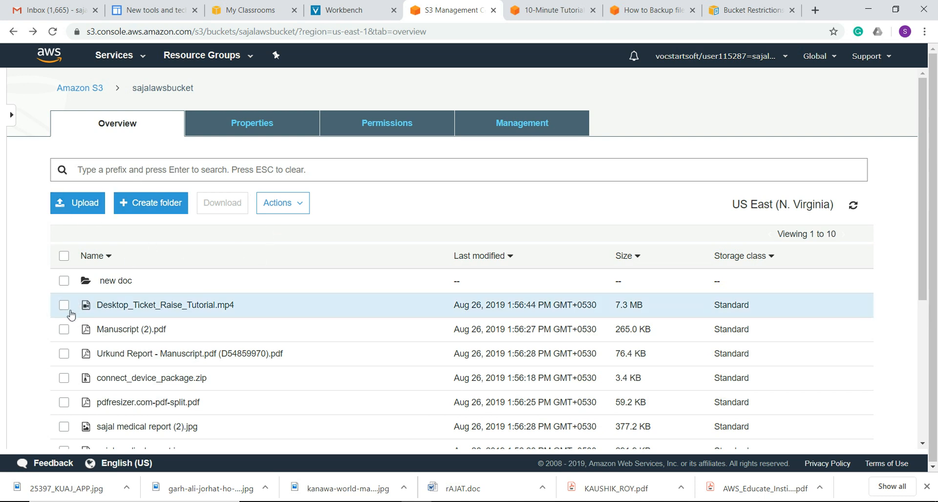
click(63, 256)
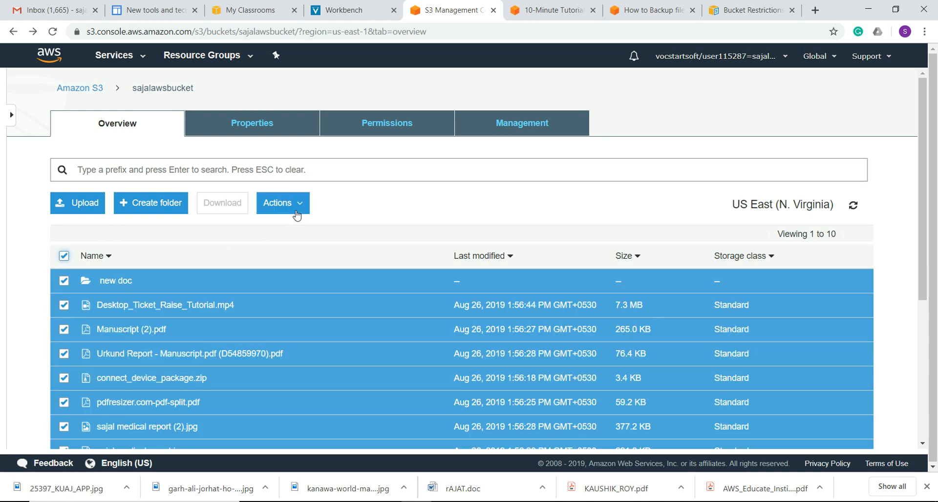
click(296, 208)
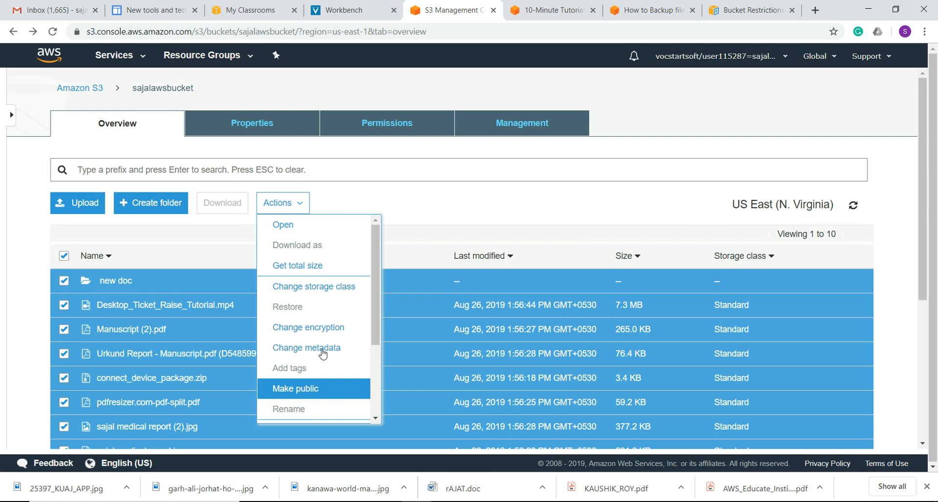
drag(373, 282, 385, 364)
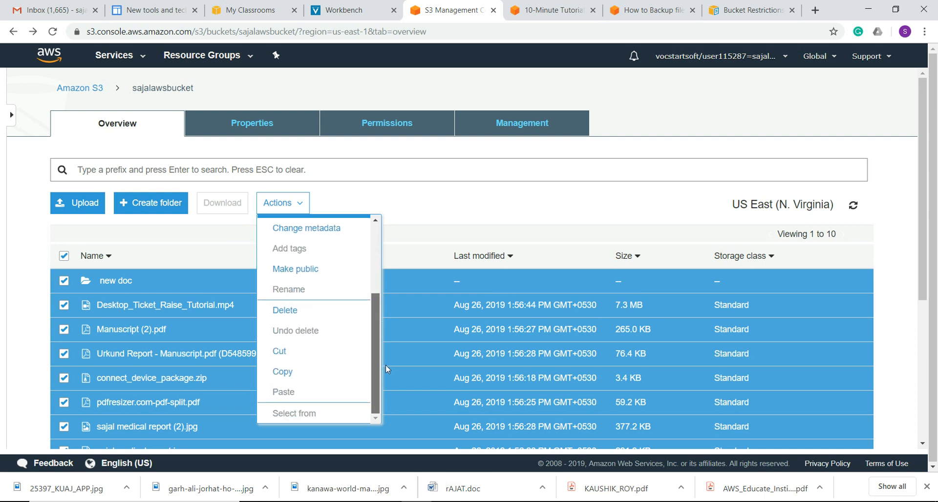
drag(385, 365, 385, 364)
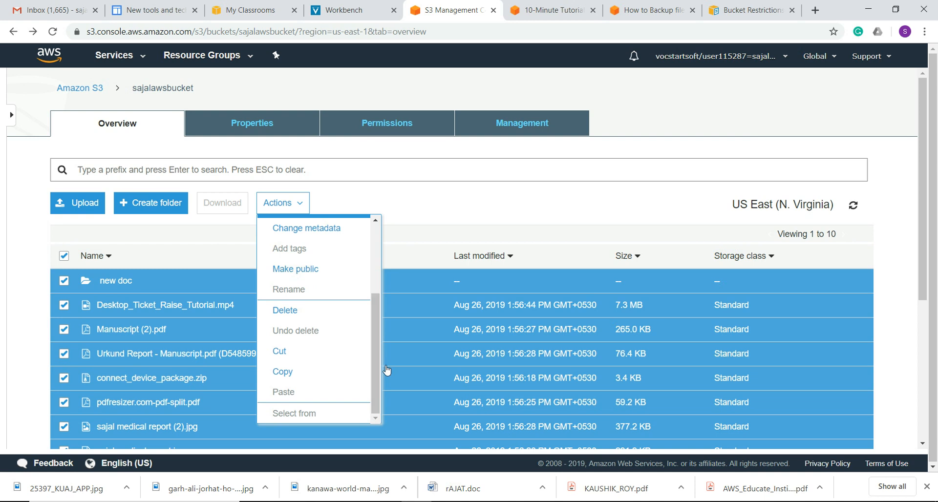
click(308, 271)
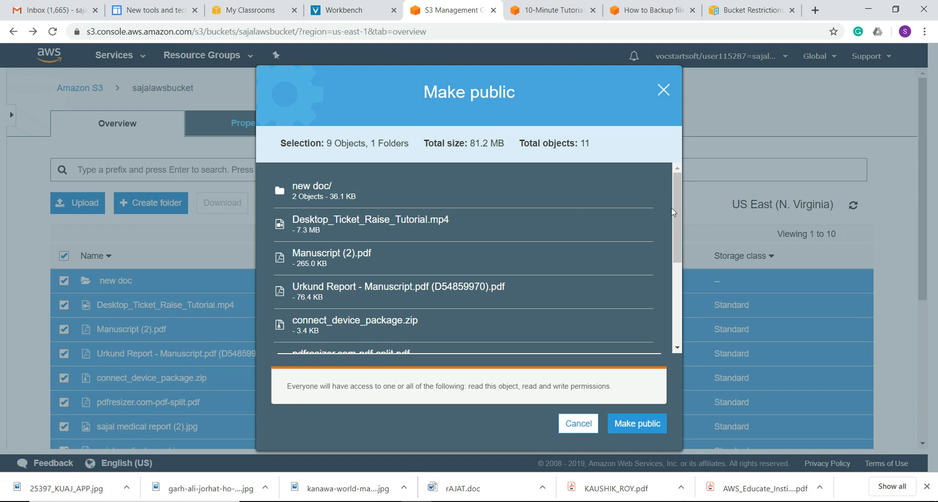
drag(676, 227, 672, 315)
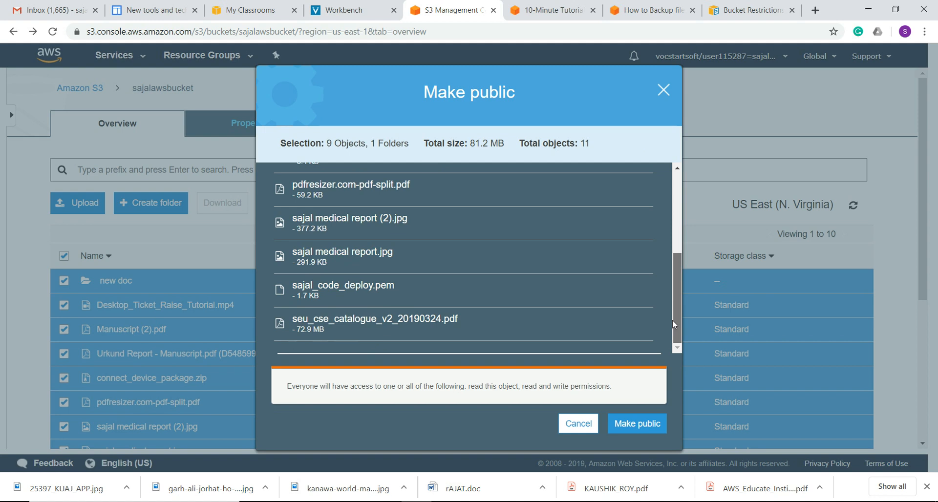
click(663, 91)
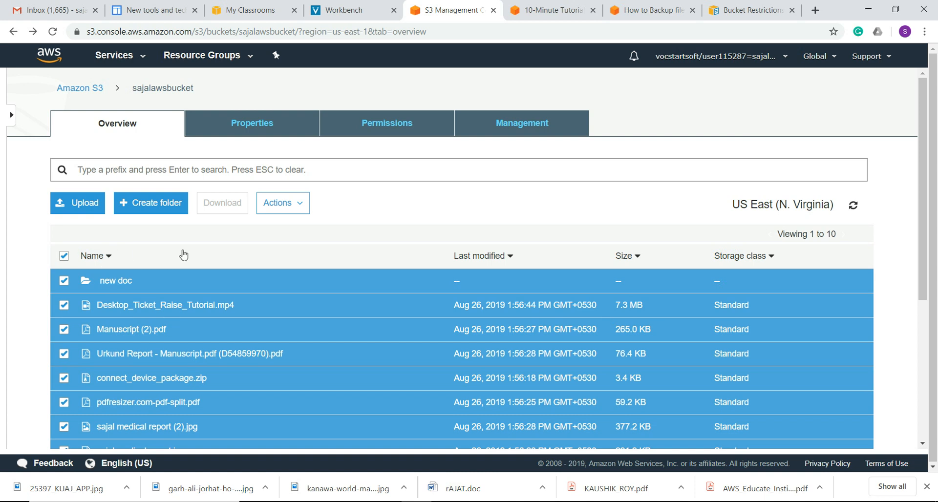
click(93, 256)
click(64, 256)
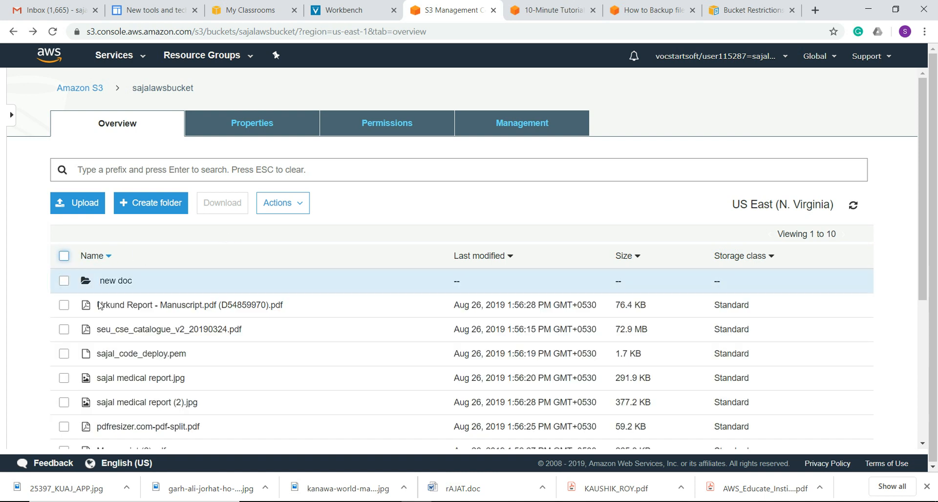
click(64, 304)
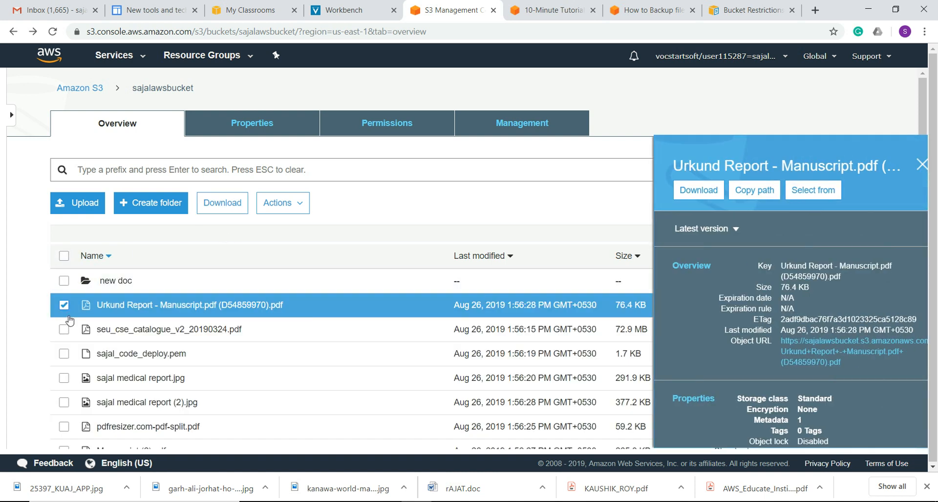
click(64, 304)
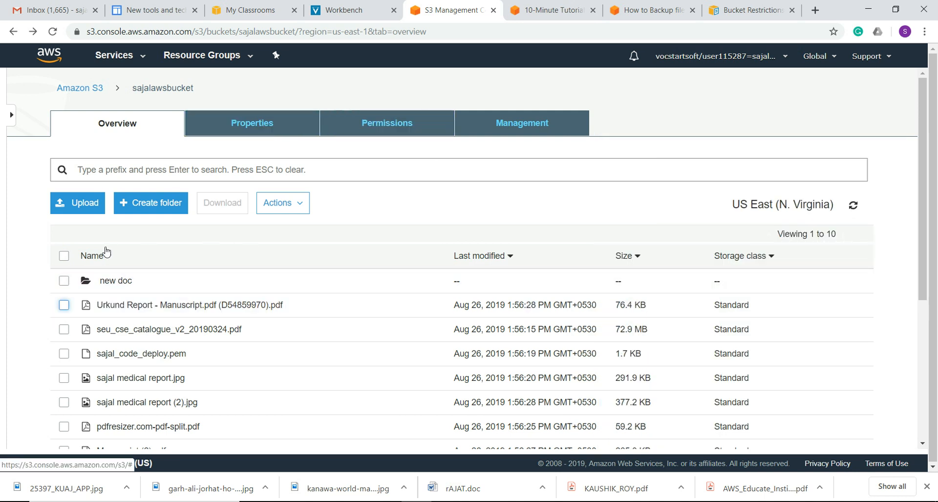
click(68, 256)
- Turn on Block all public access in the bucket's permissions and save it, entering "confirm" to approve the change
click(387, 123)
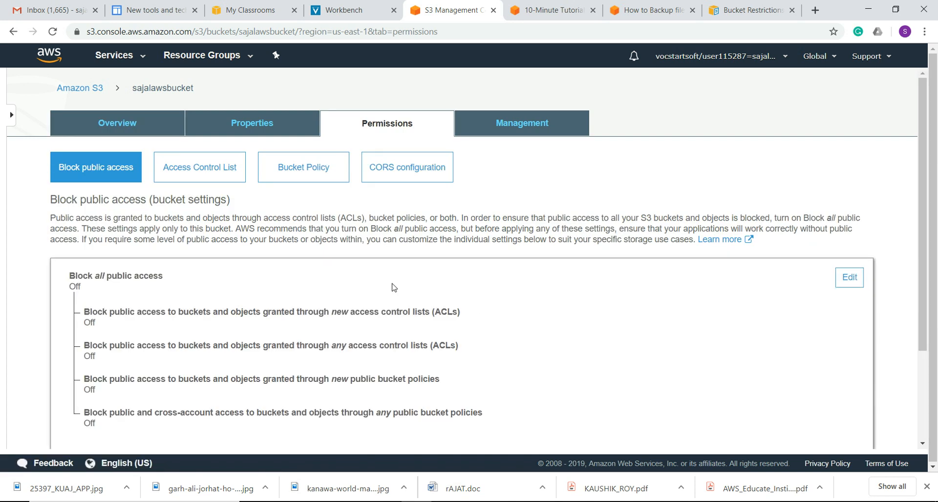
scroll(226, 293, down, 3)
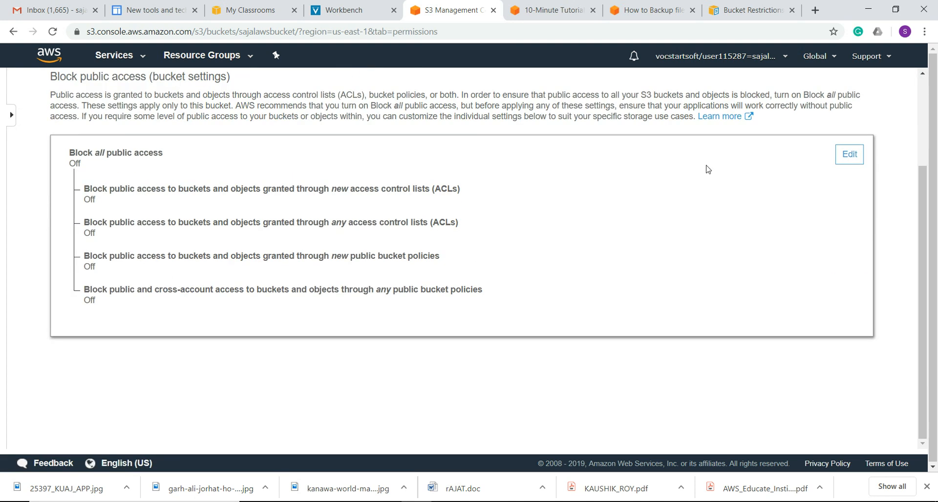
click(849, 154)
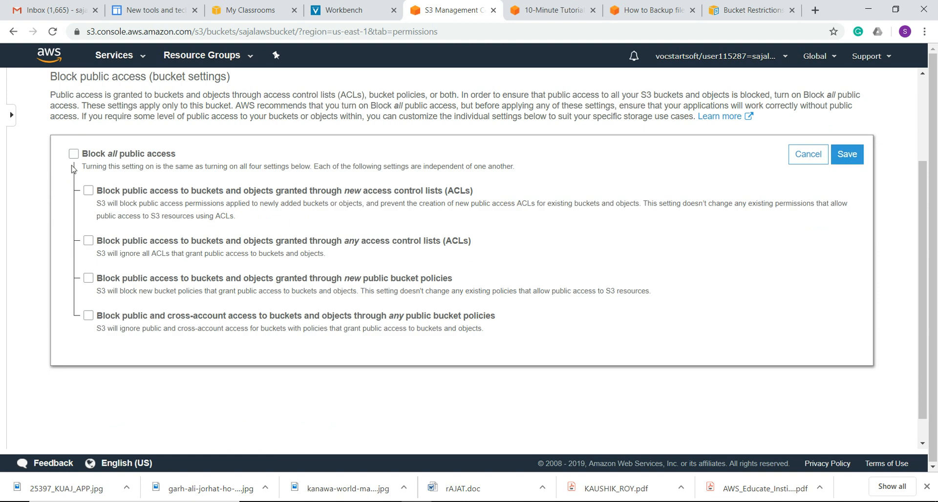
click(73, 155)
click(847, 154)
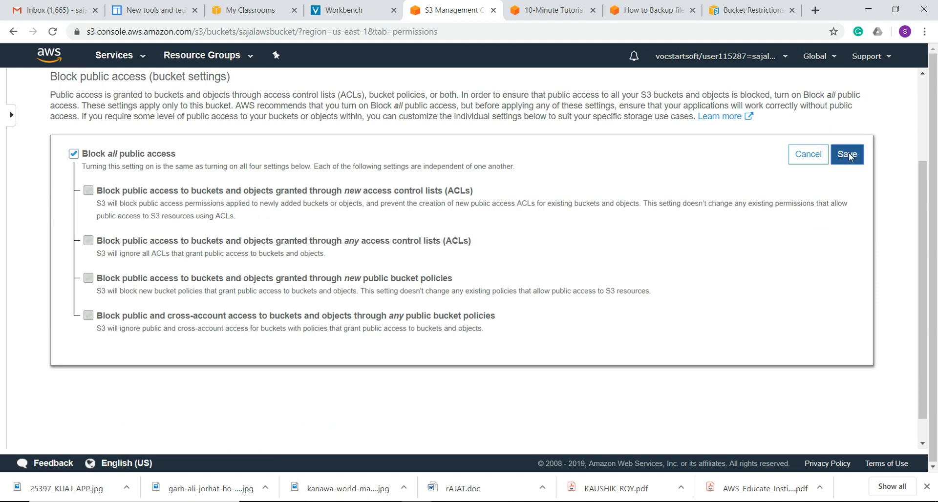
click(356, 310)
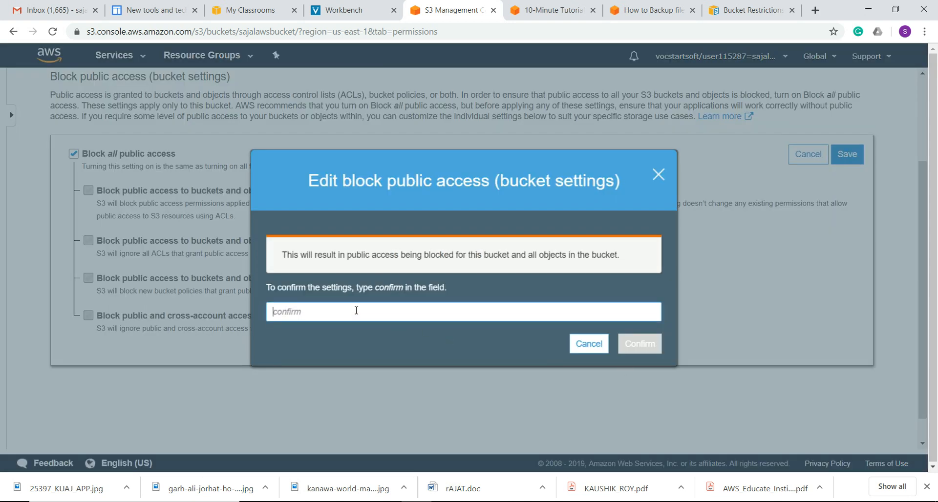
text(confirm)
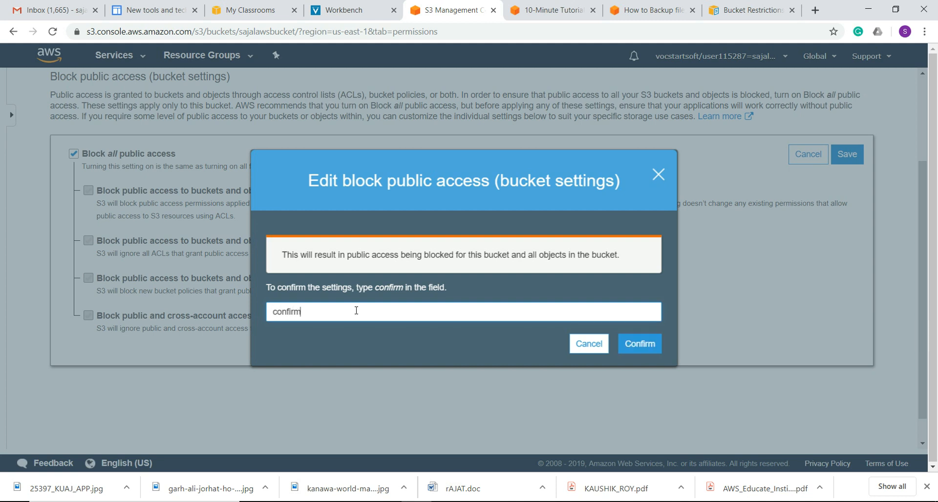
click(648, 348)
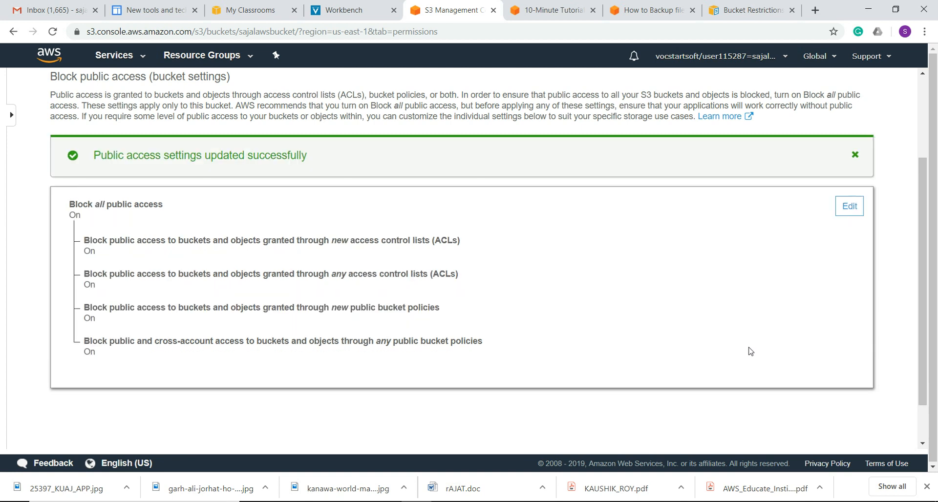
- Return to the S3 bucket list and reopen the older bucket, created at 1:54:06 PM
scroll(664, 314, up, 3)
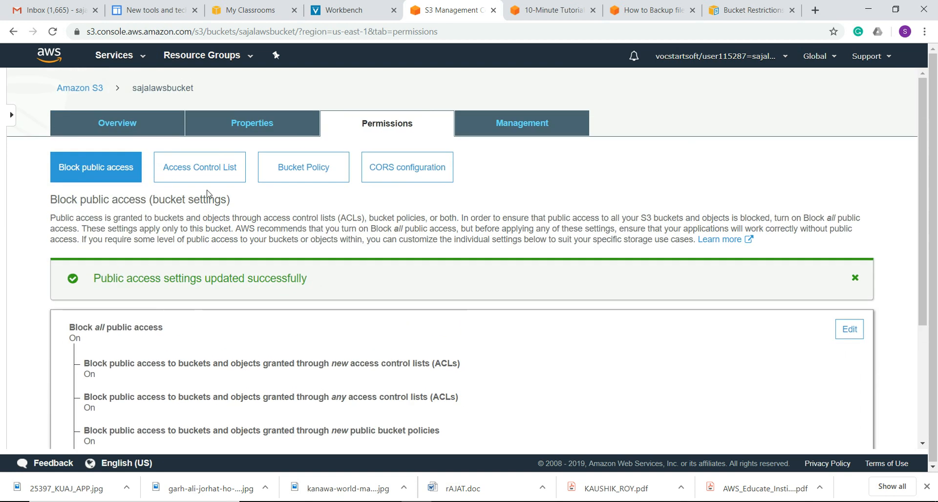
click(73, 89)
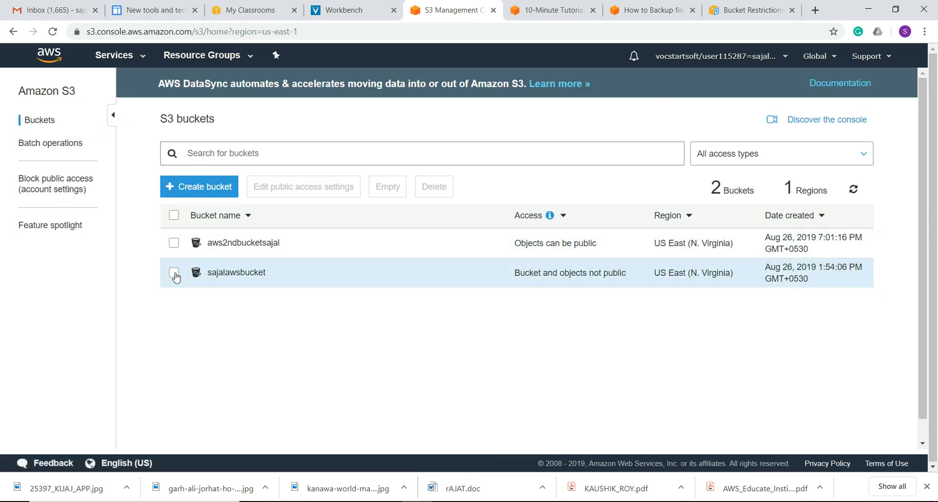
click(173, 272)
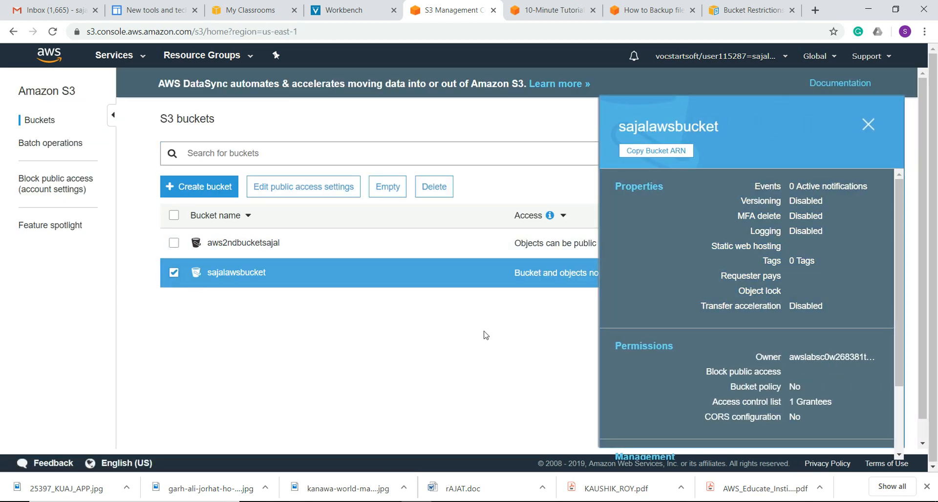
click(243, 272)
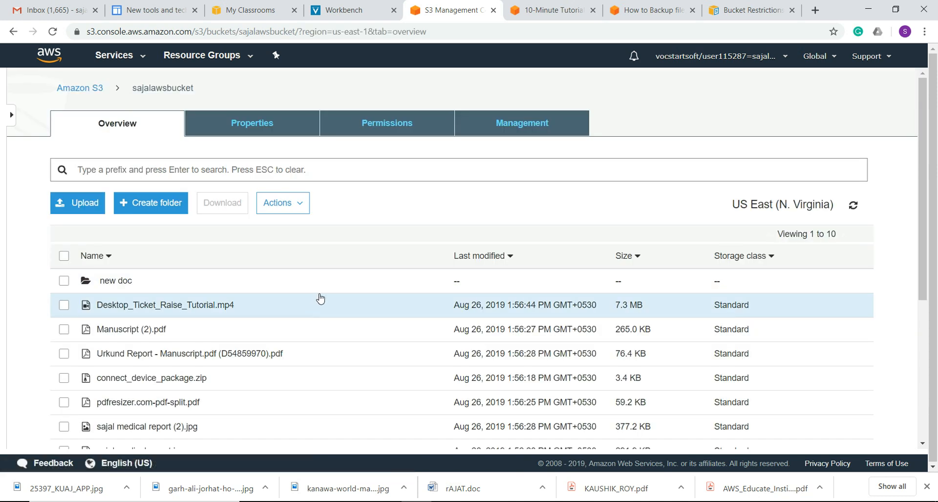
- Open the details page of Manuscript (2).pdf and copy its object URL
scroll(274, 301, down, 1)
click(128, 268)
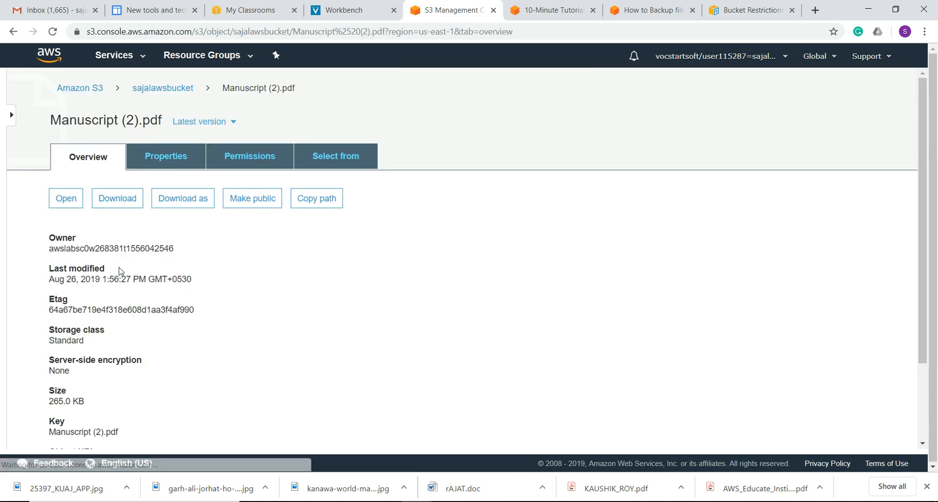
scroll(225, 305, down, 2)
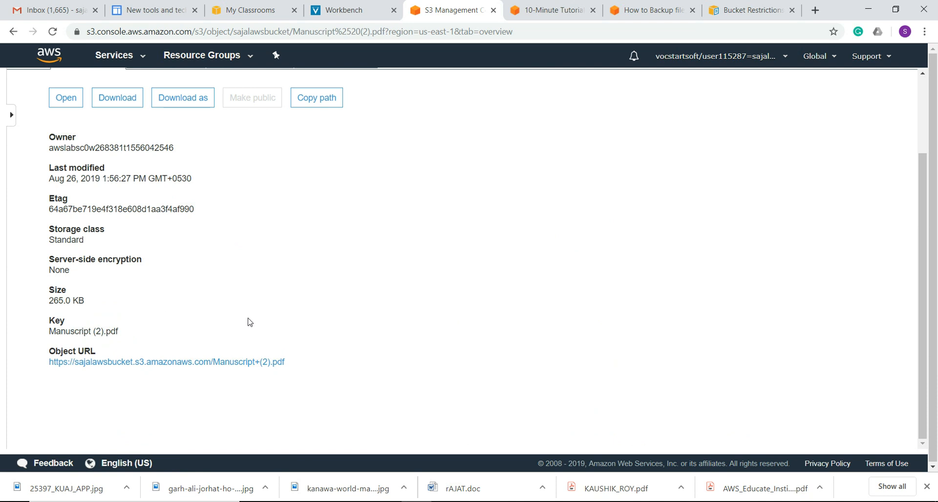
drag(314, 362, 23, 378)
click(125, 354)
right_click(125, 355)
click(293, 374)
drag(306, 370, 44, 377)
right_click(84, 369)
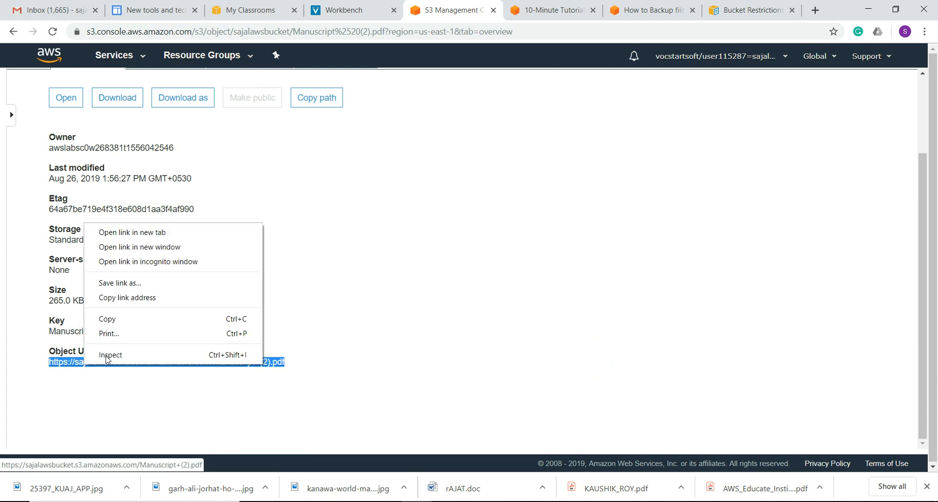
click(138, 323)
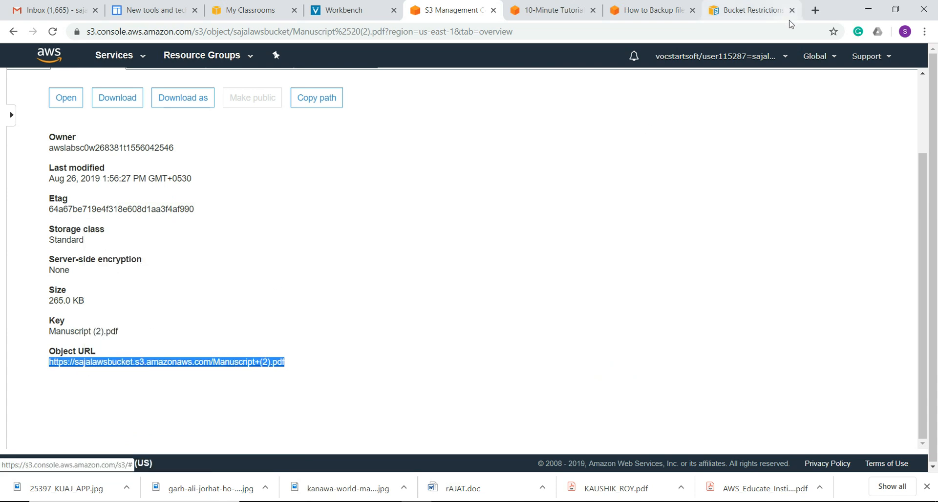
- Retest the copied Manuscript (2).pdf URL in a new browser tab with public access blocked, and close that tab
click(815, 10)
key(ctrl+v)
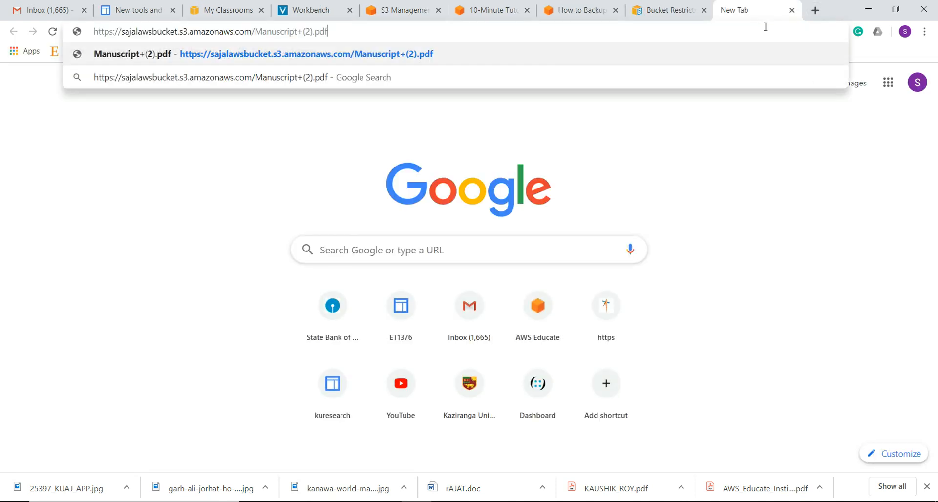
key(Return)
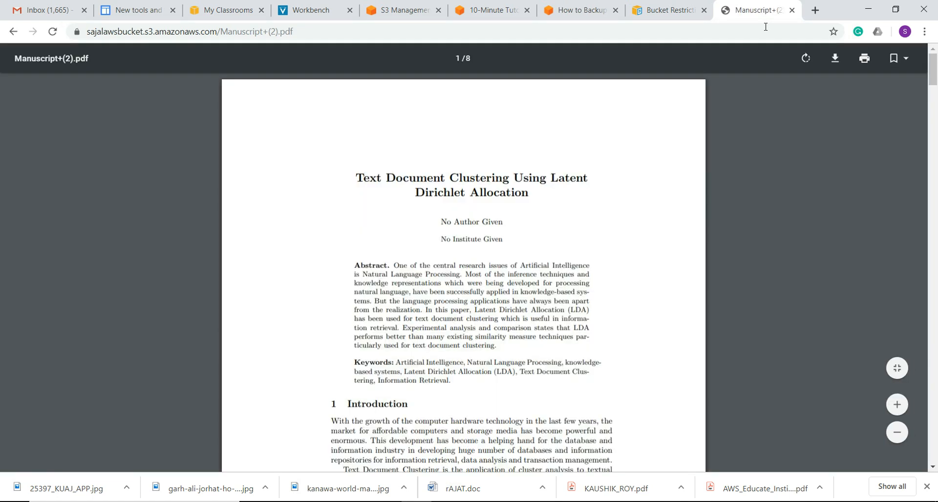
click(792, 10)
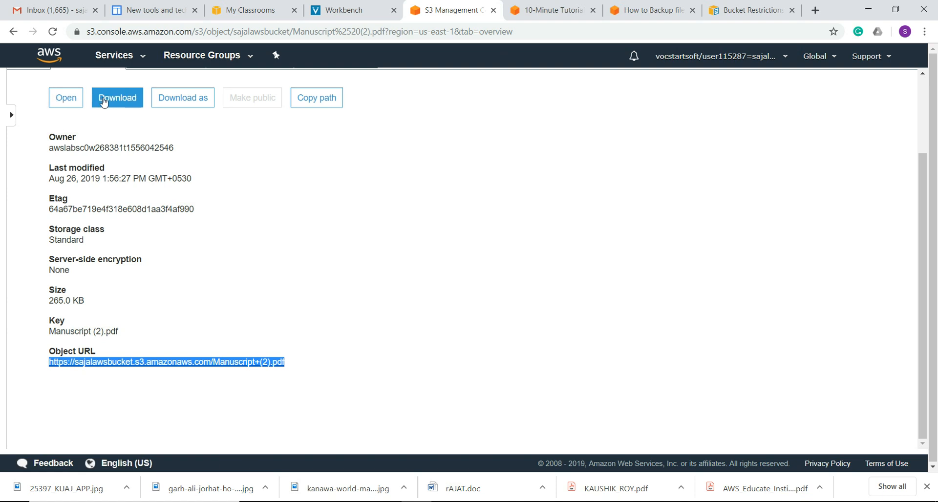
- Return to the S3 bucket list and select the newer bucket, created at 7:01:16 PM
scroll(63, 156, up, 3)
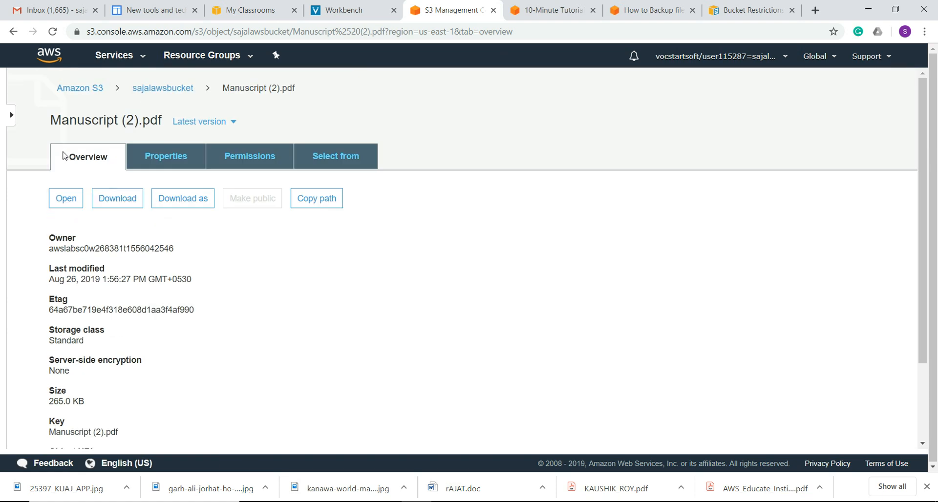
click(74, 89)
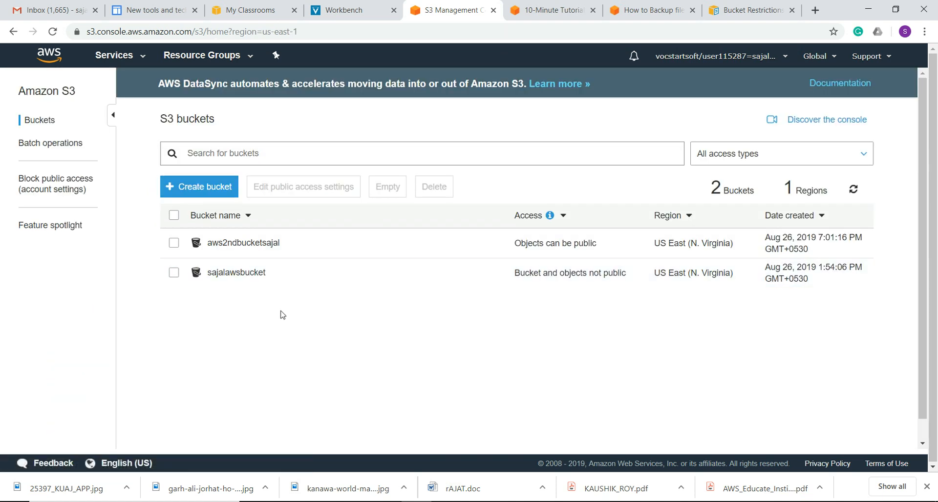
click(174, 242)
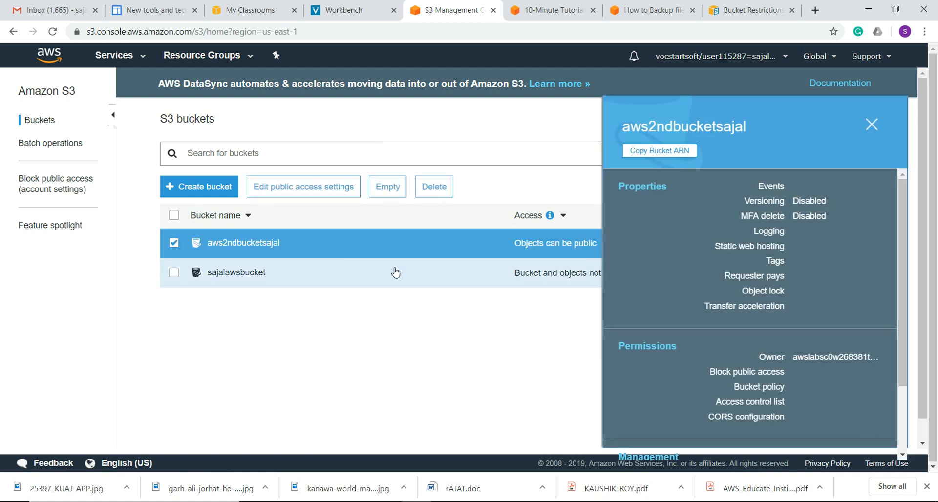
click(434, 187)
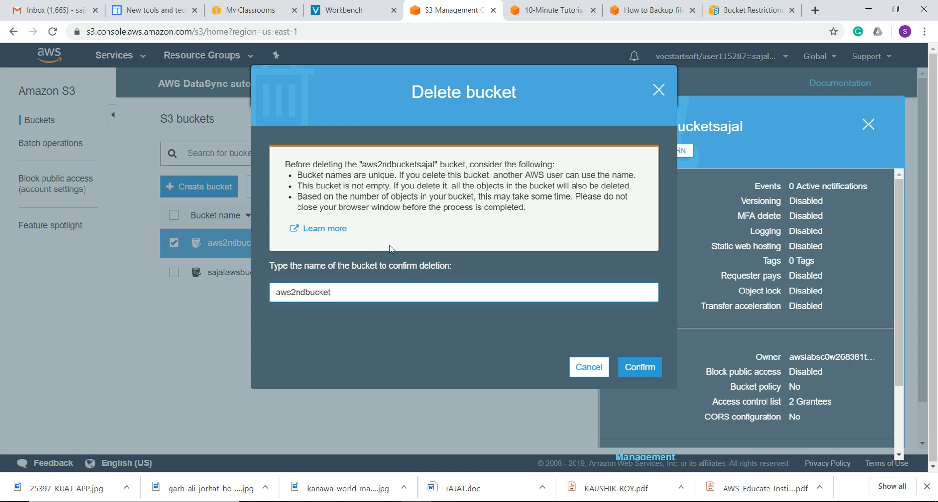
click(647, 372)
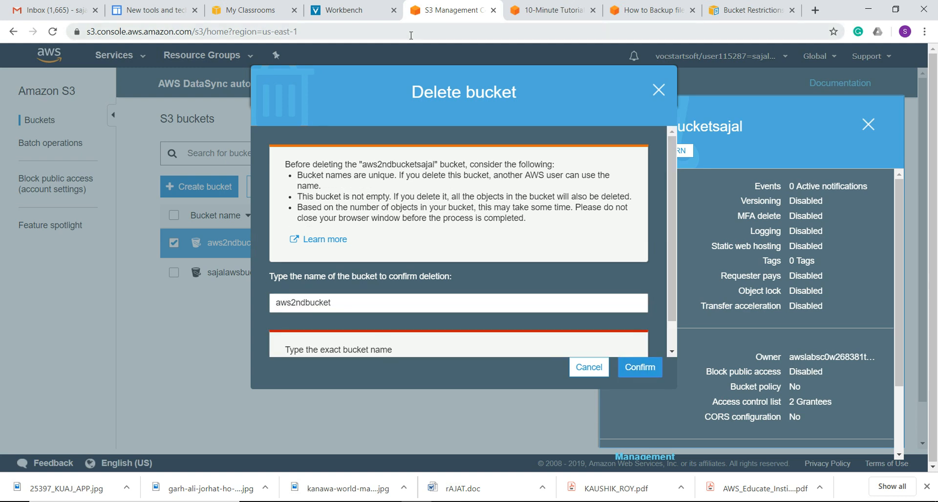
drag(459, 68, 770, 80)
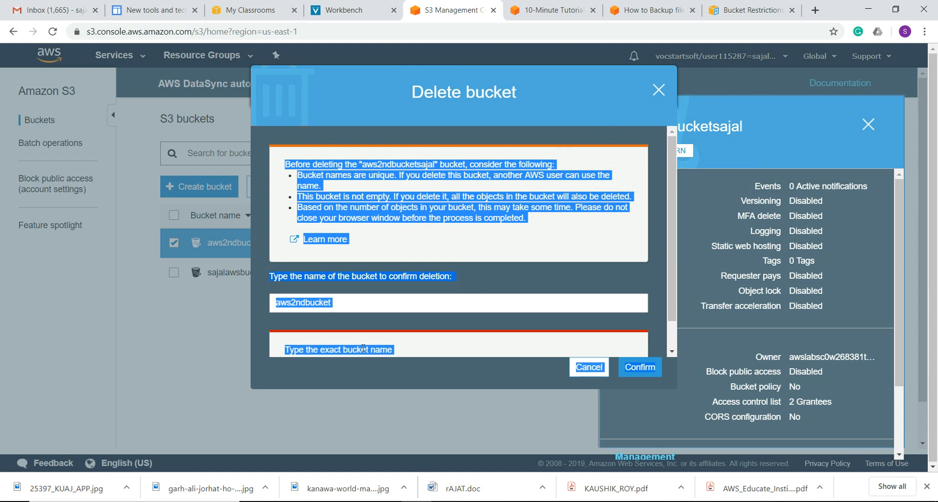
click(308, 306)
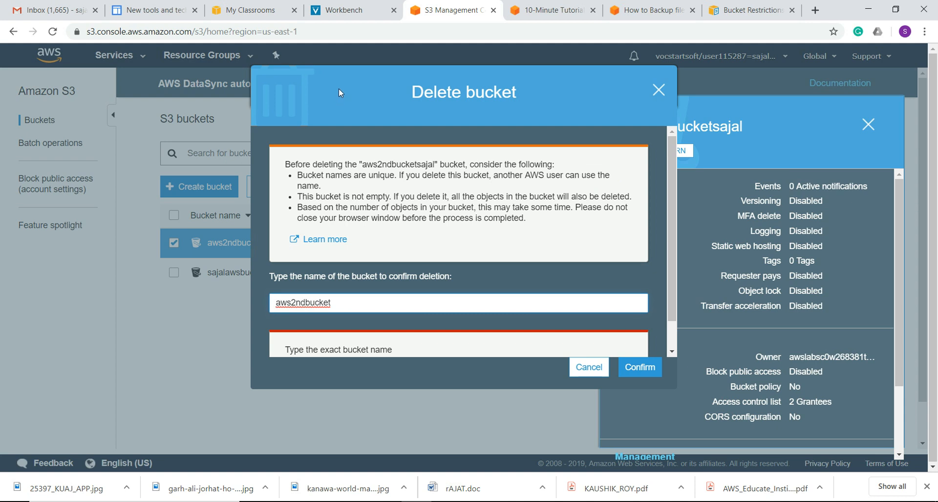
drag(337, 96, 432, 116)
click(656, 89)
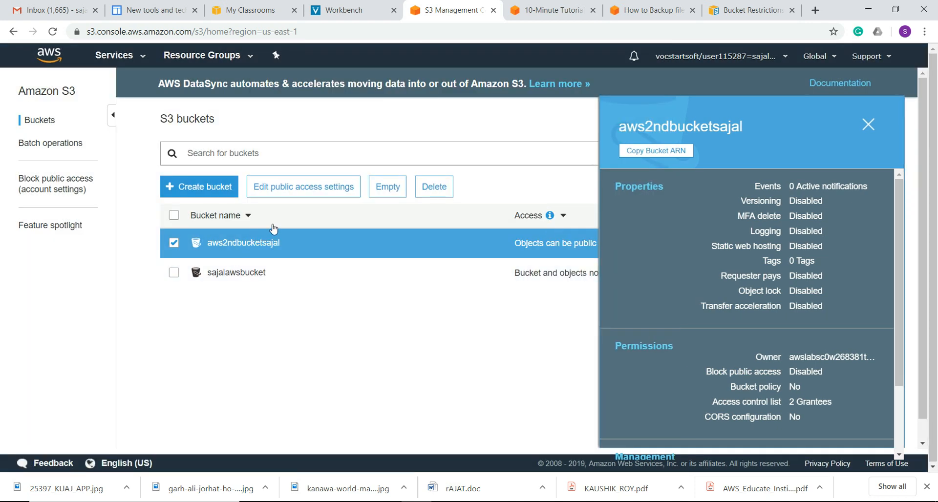
- Delete the selected newer bucket with all its objects, entering its full bucket name to confirm the deletion
click(433, 194)
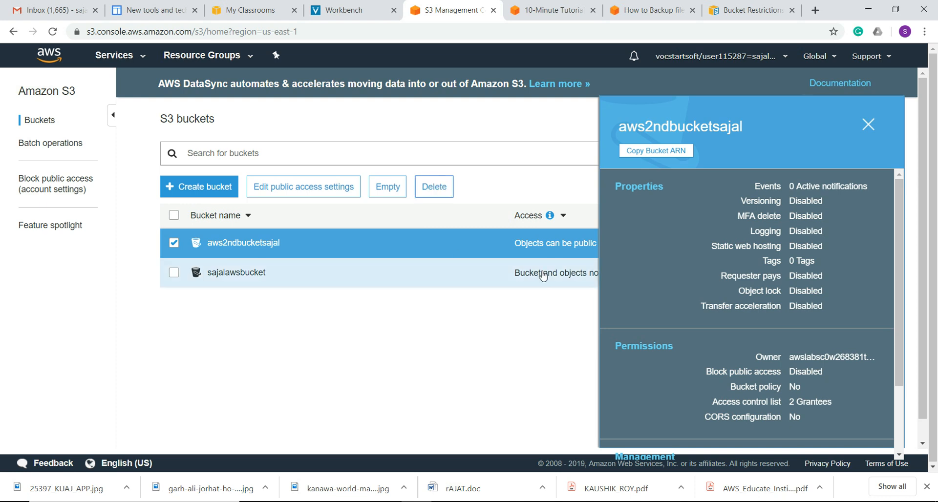
text(aws2ndbucketsajal)
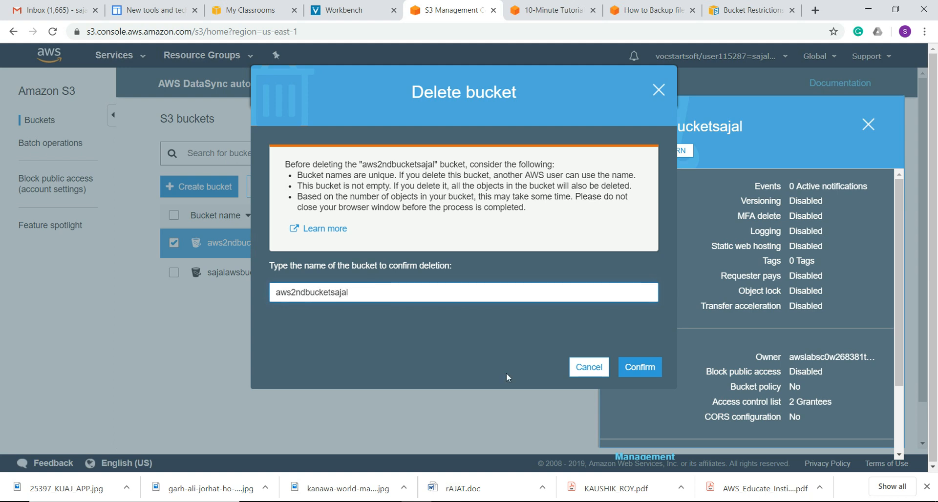
click(640, 367)
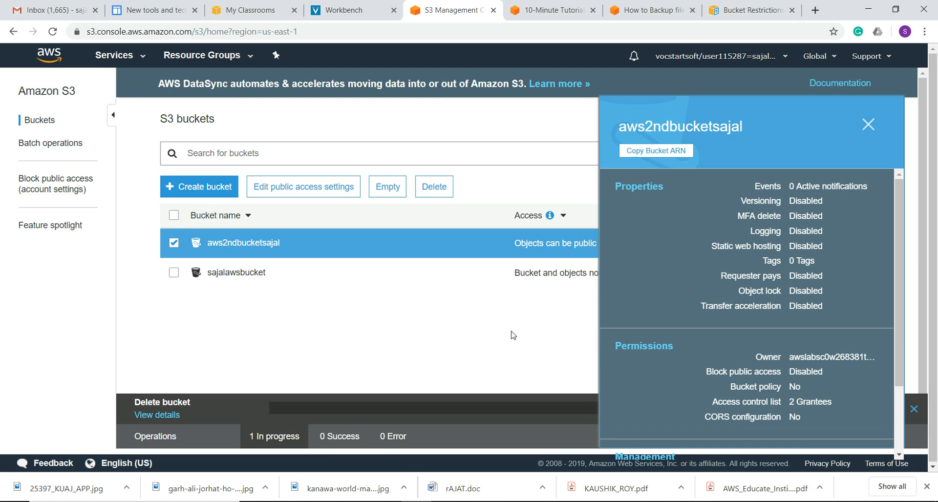